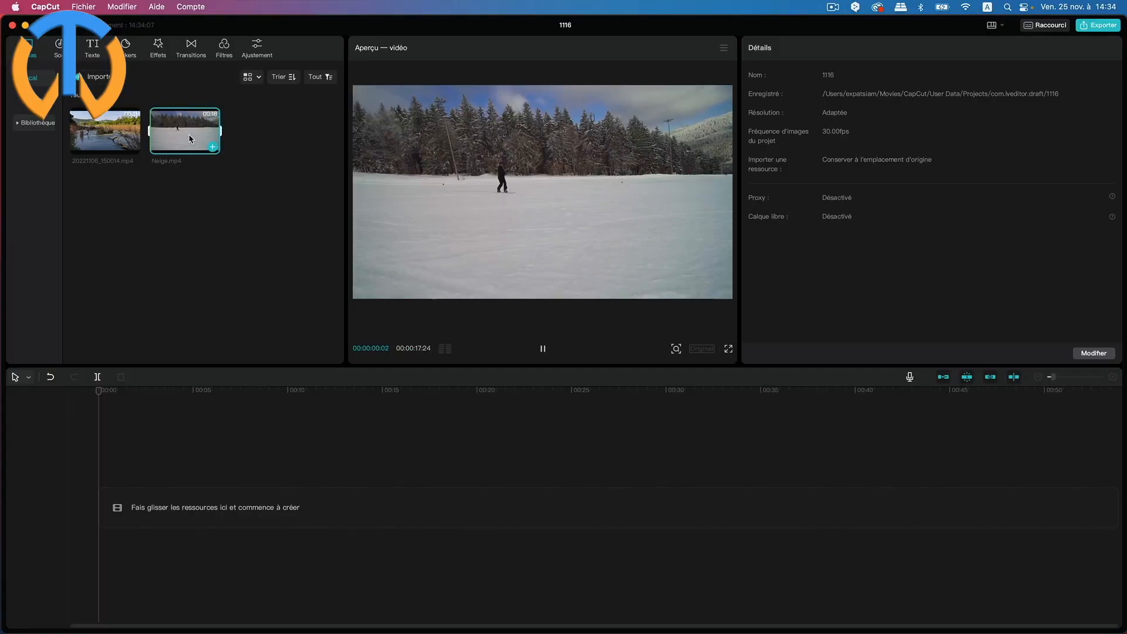
- Add Neige.mp4 to the start of the timeline and play part of it to review the snowboard footage
{"action": "left_click_drag", "start_coordinate": [188, 129], "coordinate": [130, 492]}
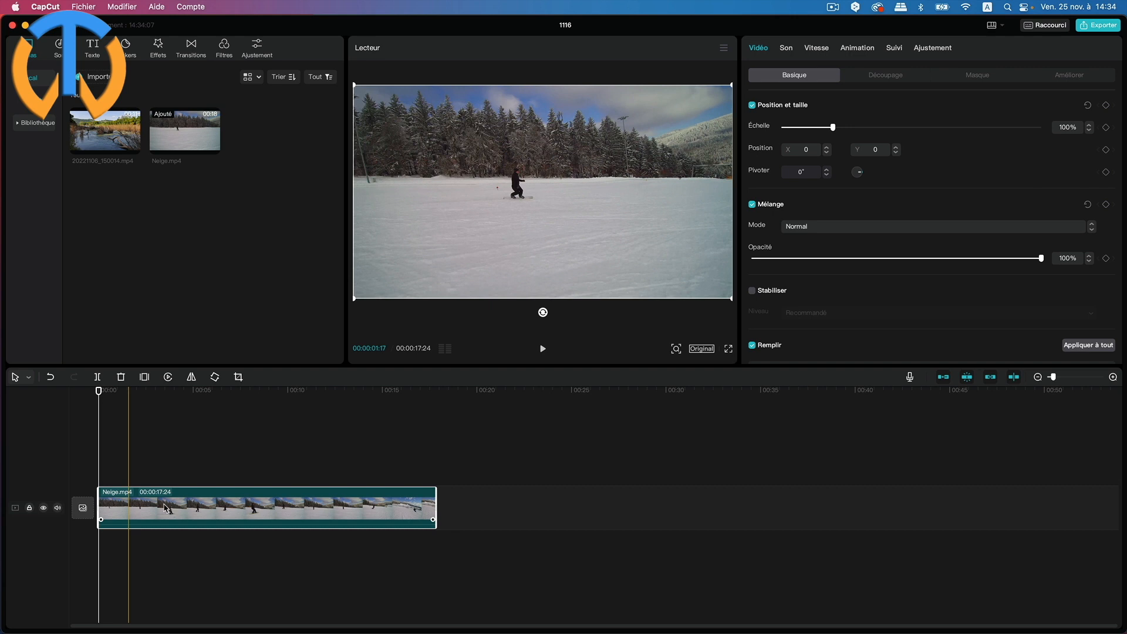
{"action": "key", "text": "space"}
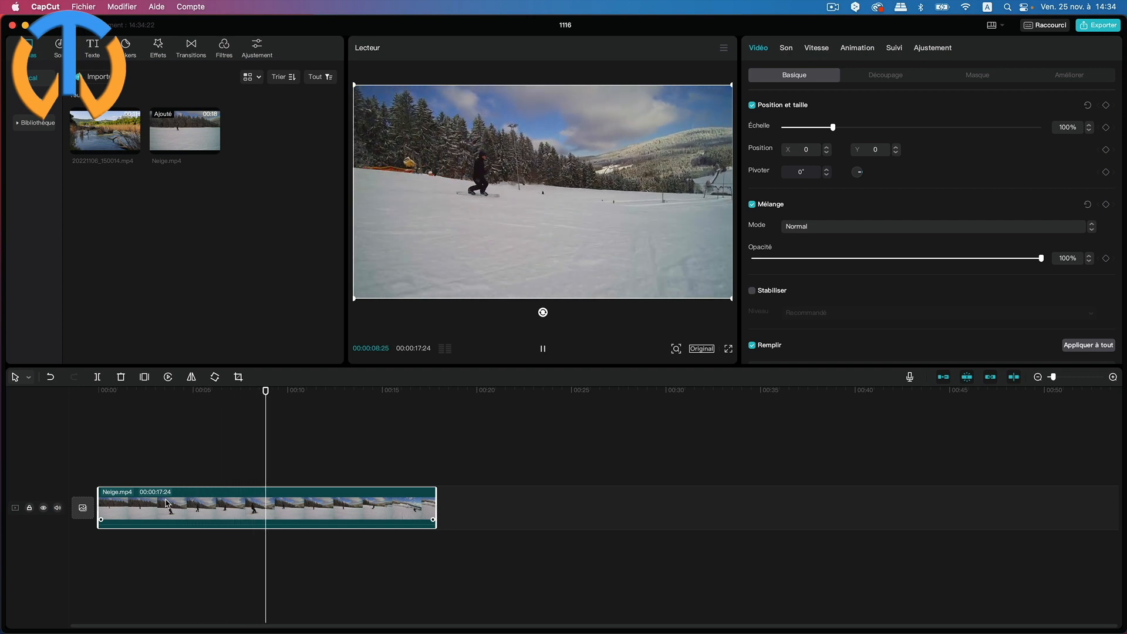
{"action": "key", "text": "space"}
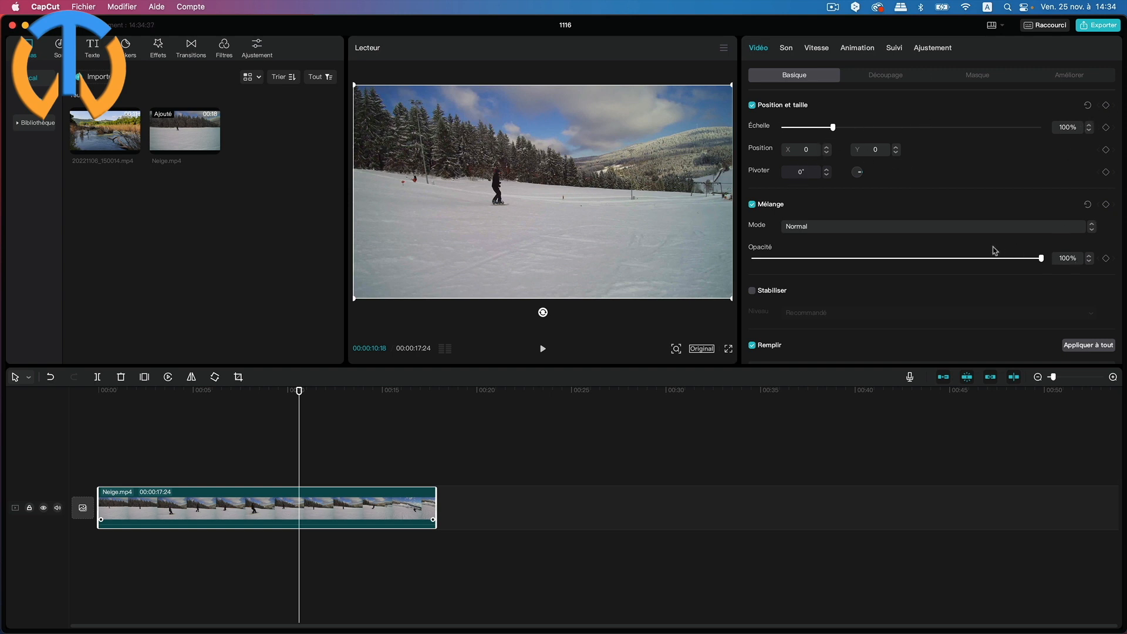
- Try constant clip speeds of 0.8x and 2.0x, restoring the speed to 1.0x after each
{"action": "left_click", "coordinate": [818, 53]}
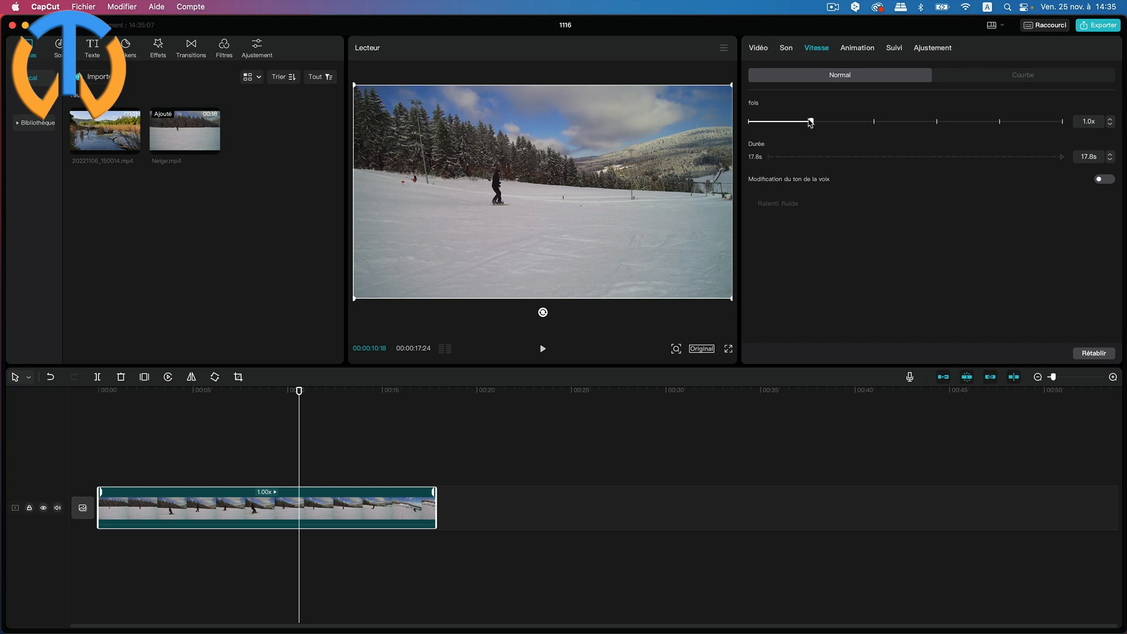
{"action": "left_click_drag", "start_coordinate": [812, 123], "coordinate": [805, 125]}
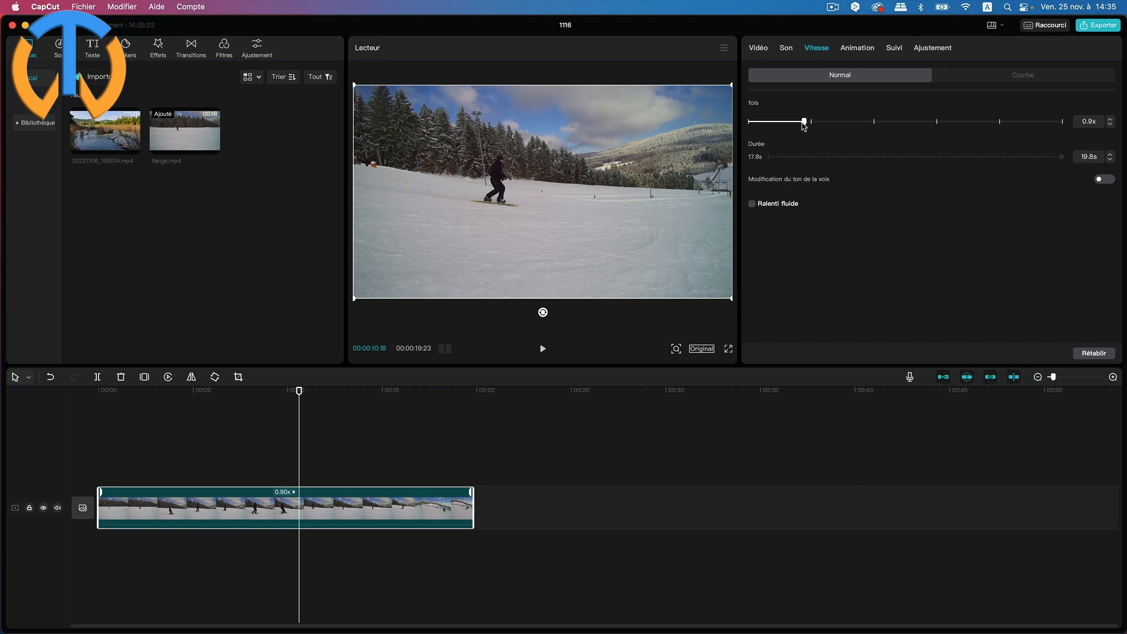
{"action": "left_click", "coordinate": [801, 122]}
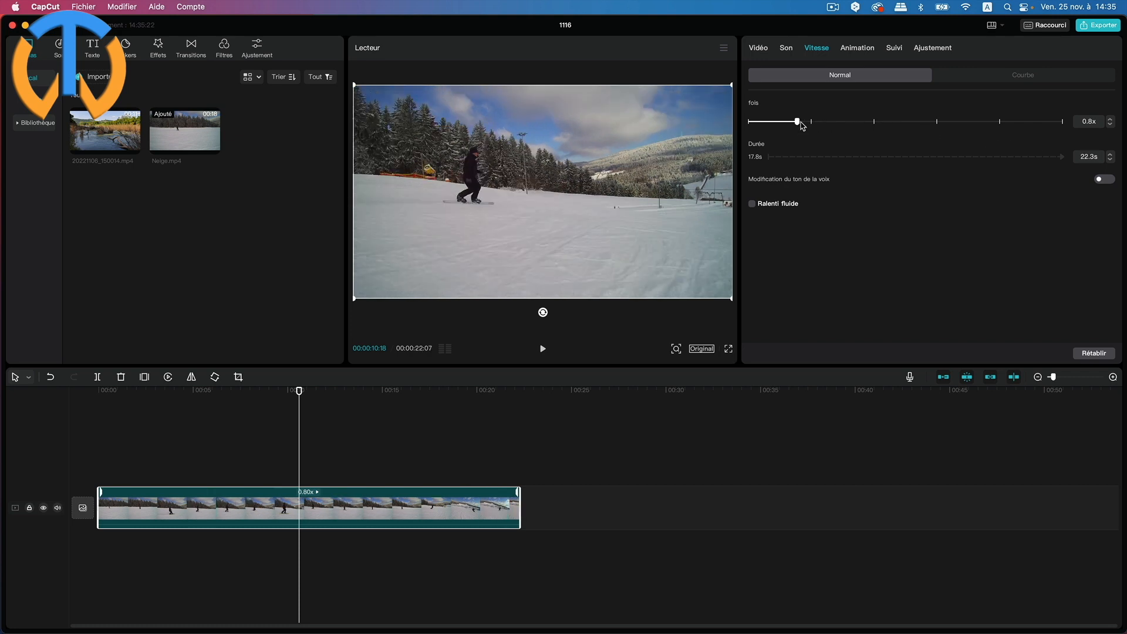
{"action": "left_click_drag", "start_coordinate": [798, 125], "coordinate": [814, 124]}
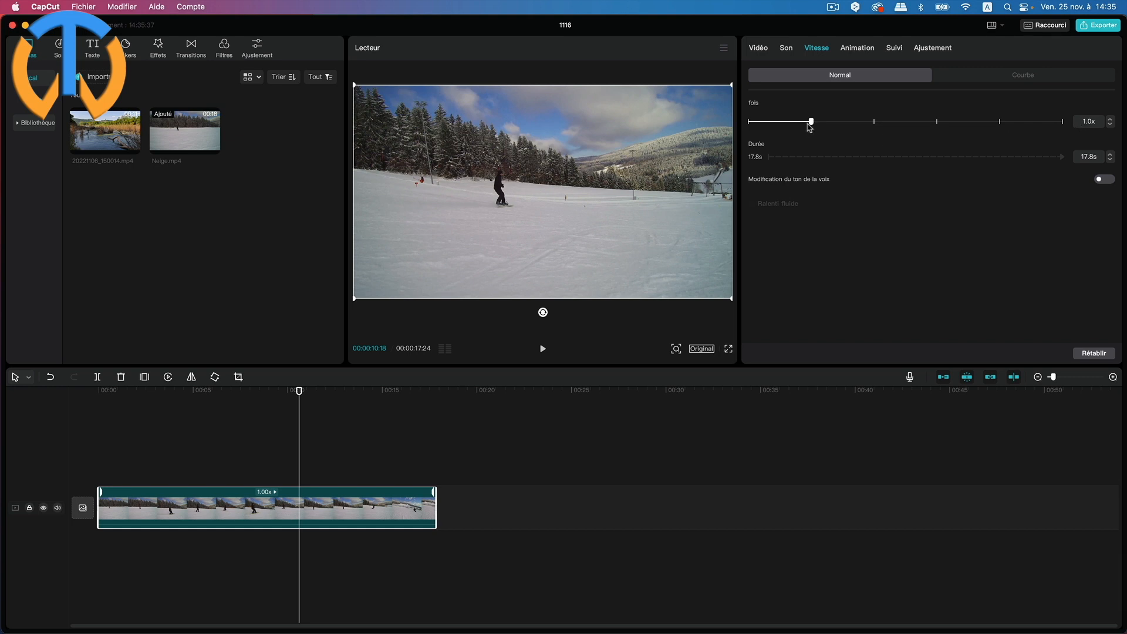
{"action": "left_click_drag", "start_coordinate": [812, 121], "coordinate": [873, 119]}
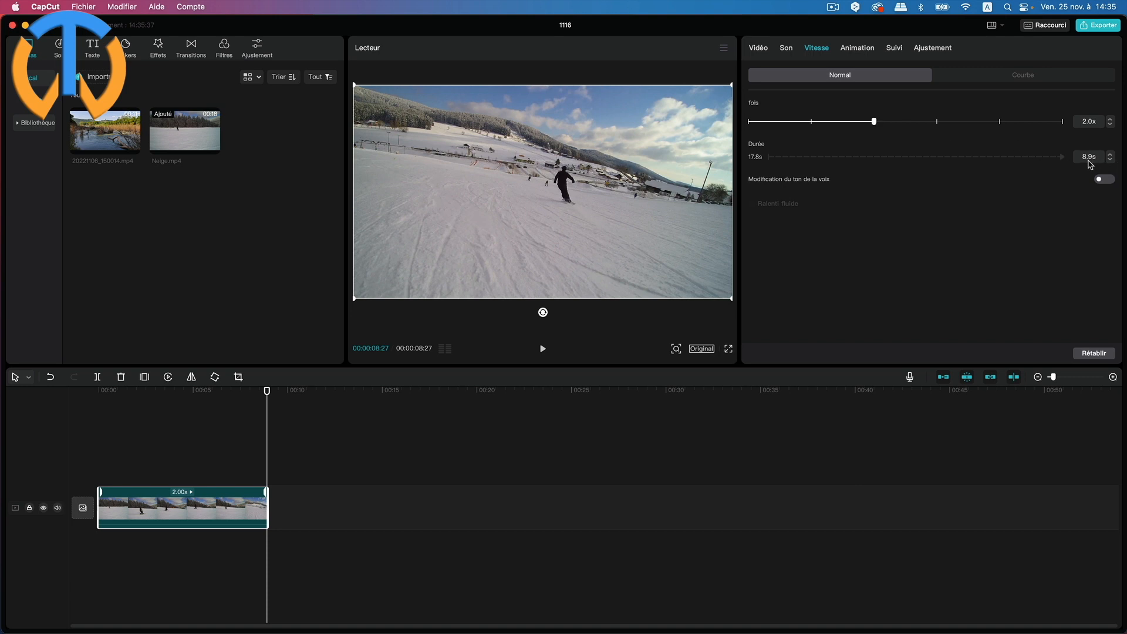
{"action": "left_click_drag", "start_coordinate": [873, 122], "coordinate": [812, 122]}
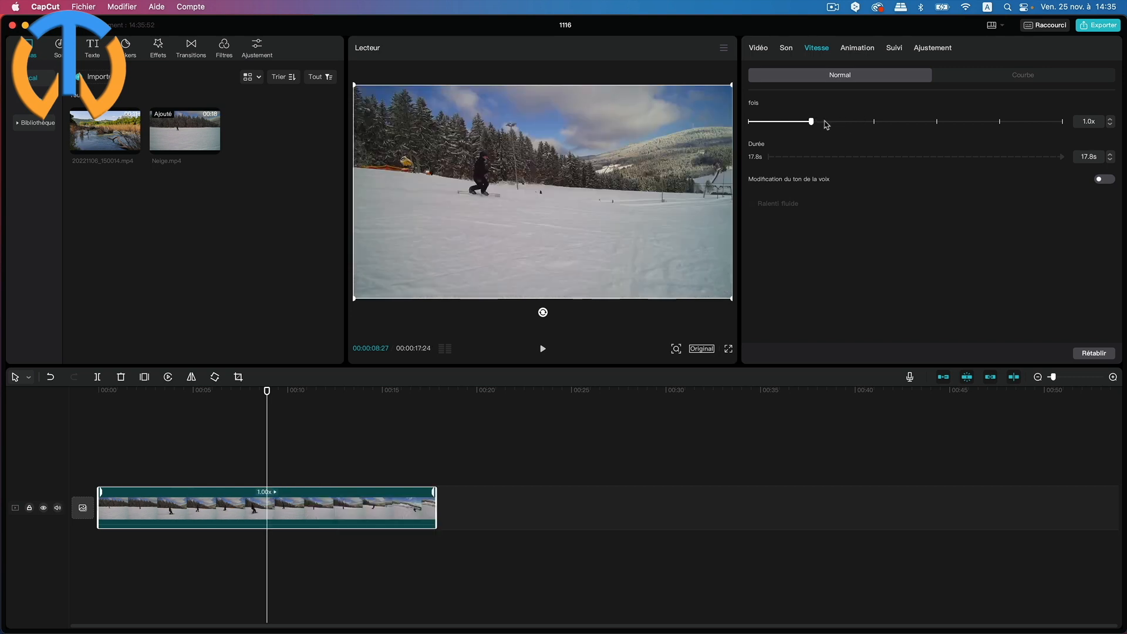
- Try raising the clip's constant speed in 0.1x increments up to 1.3x, and reset it to 1.0x
{"action": "left_click", "coordinate": [1112, 120]}
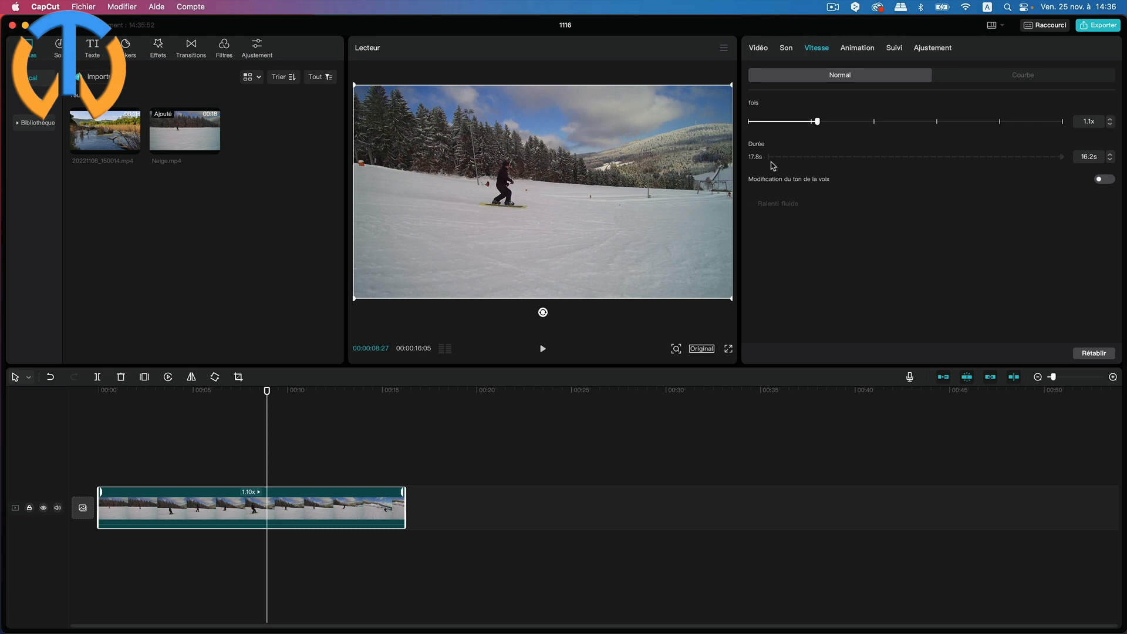
{"action": "left_click", "coordinate": [1112, 121]}
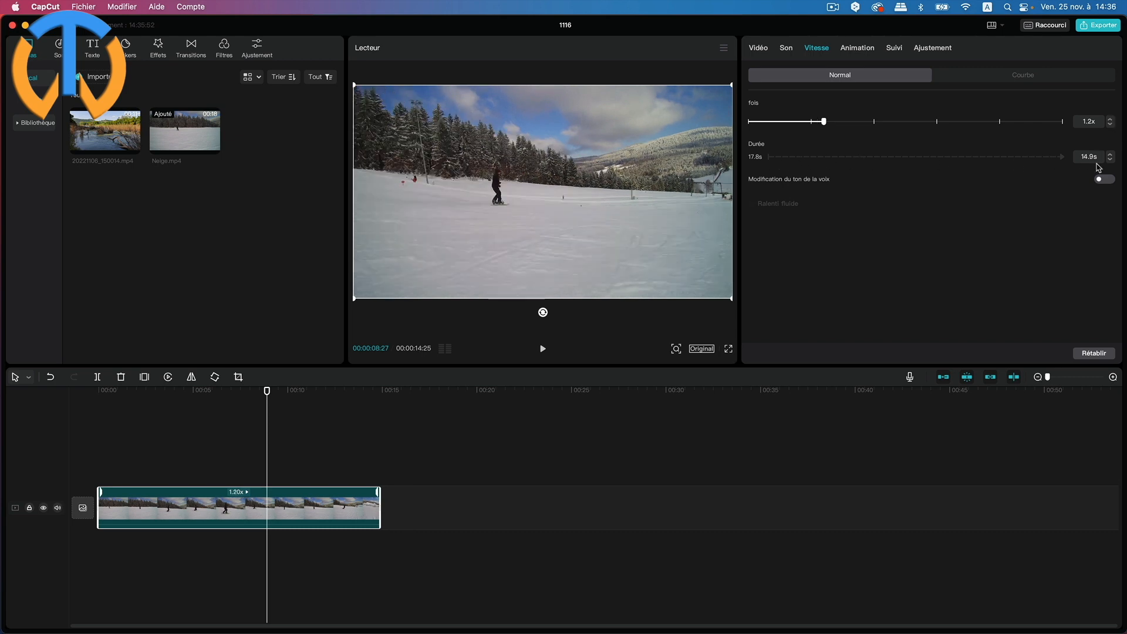
{"action": "left_click", "coordinate": [1111, 120]}
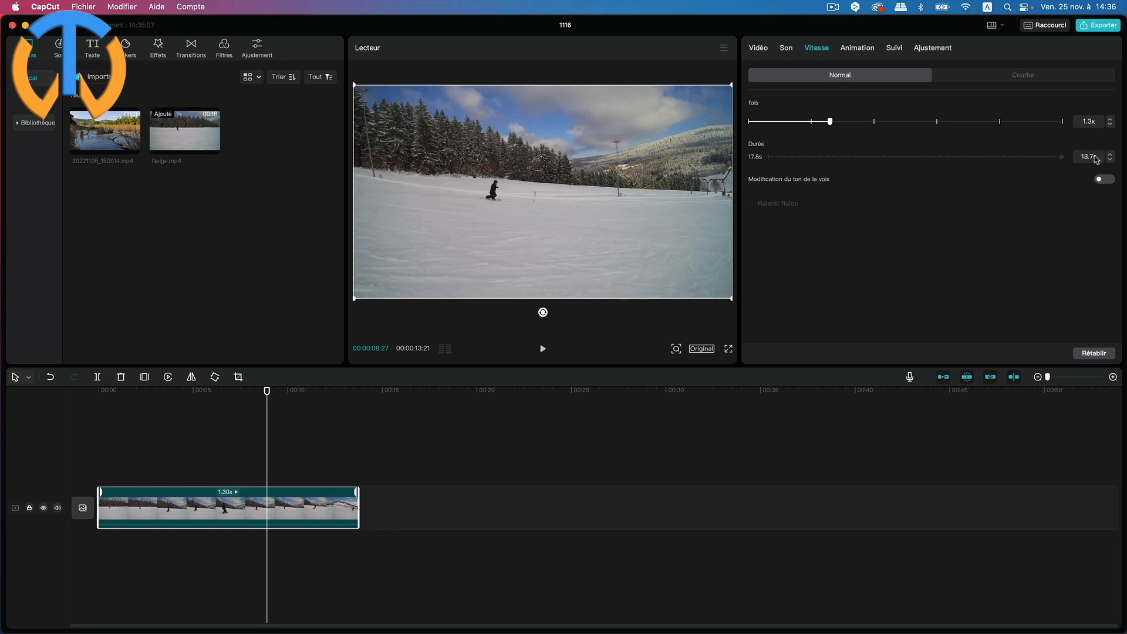
{"action": "left_click", "coordinate": [1111, 124]}
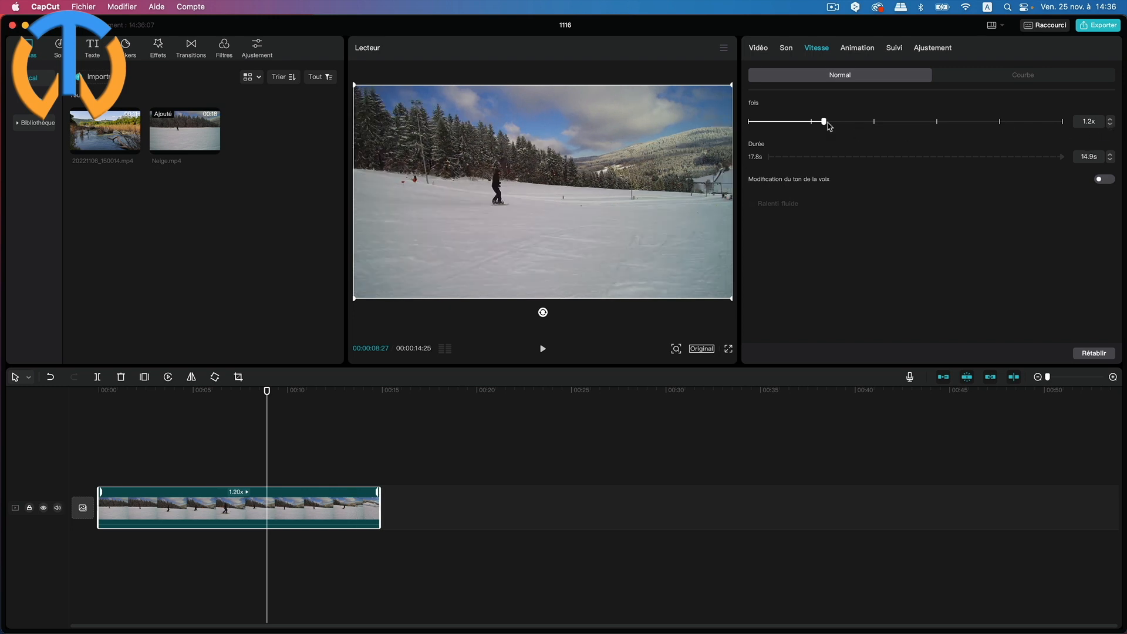
{"action": "left_click_drag", "start_coordinate": [825, 124], "coordinate": [814, 124]}
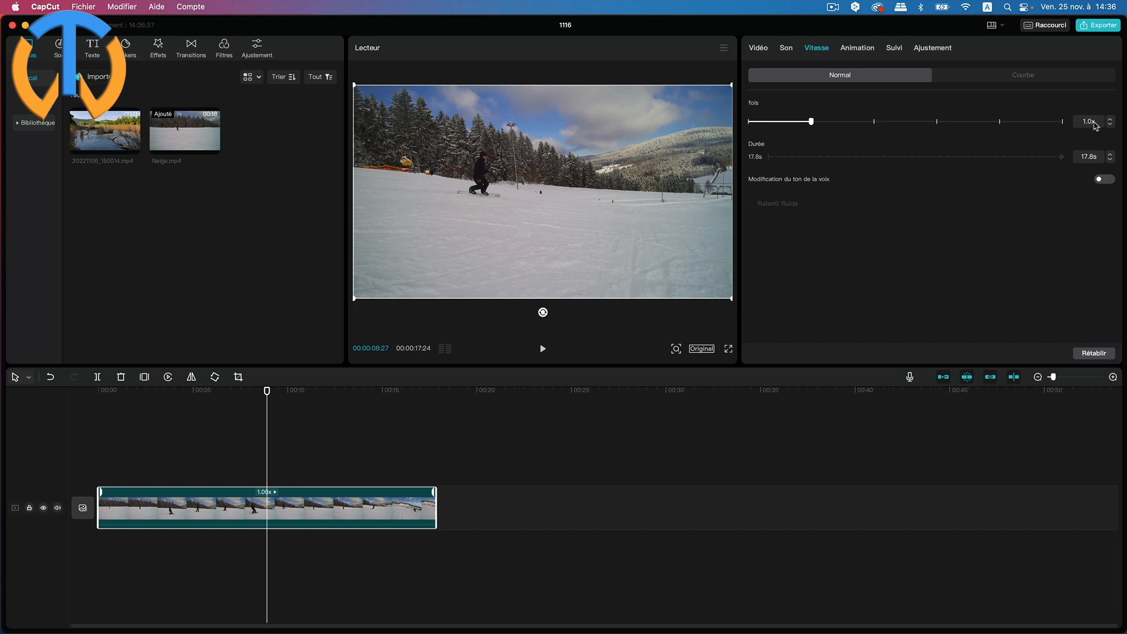
- Apply the Personnalisé speed curve to the clip and move the playhead onto the curve's first intermediate point
{"action": "left_click", "coordinate": [1008, 77]}
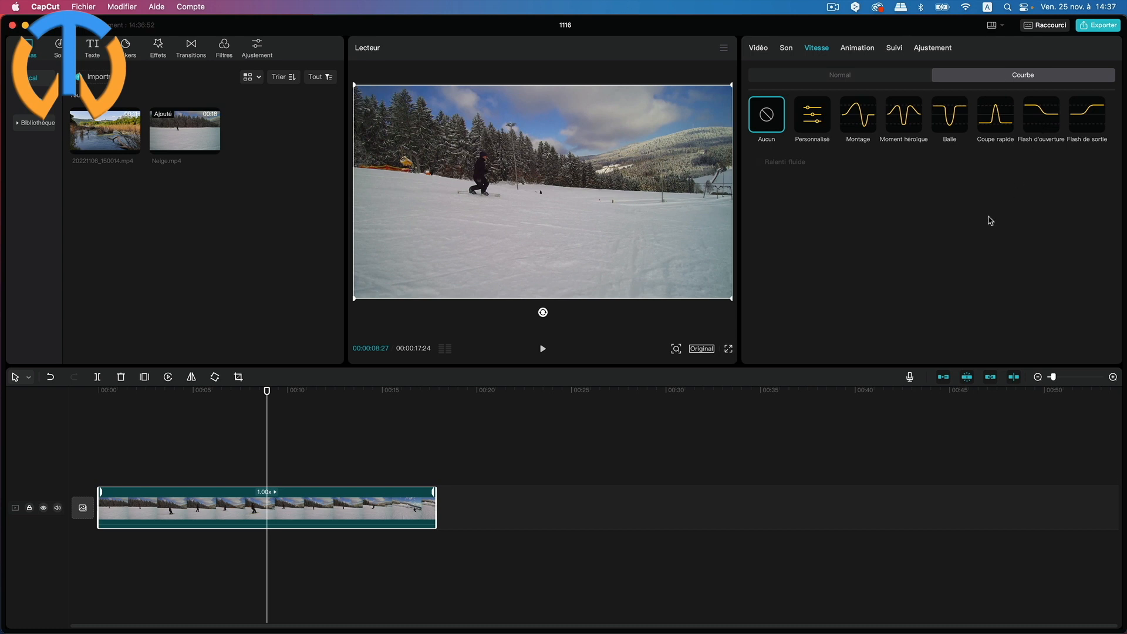
{"action": "left_click", "coordinate": [813, 125]}
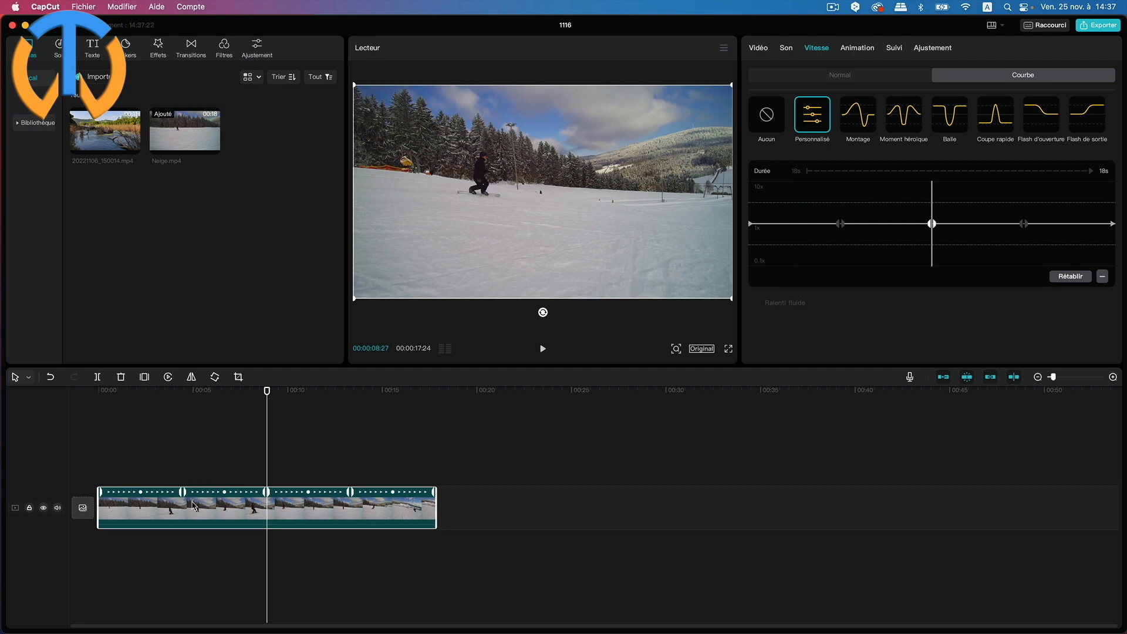
{"action": "left_click", "coordinate": [839, 226]}
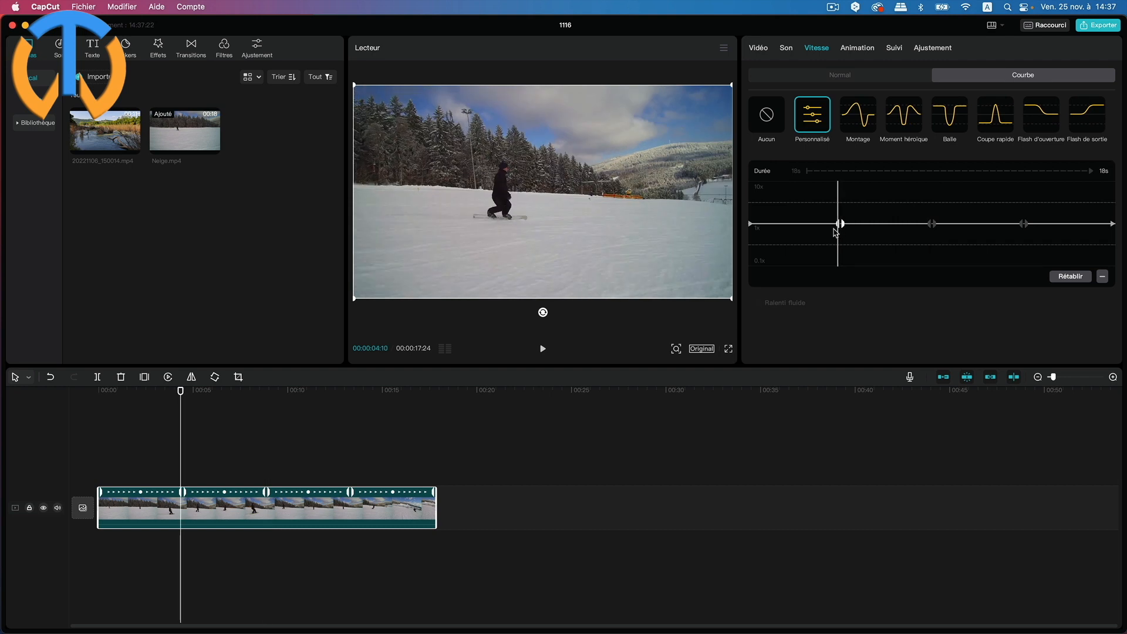
{"action": "left_click", "coordinate": [844, 229]}
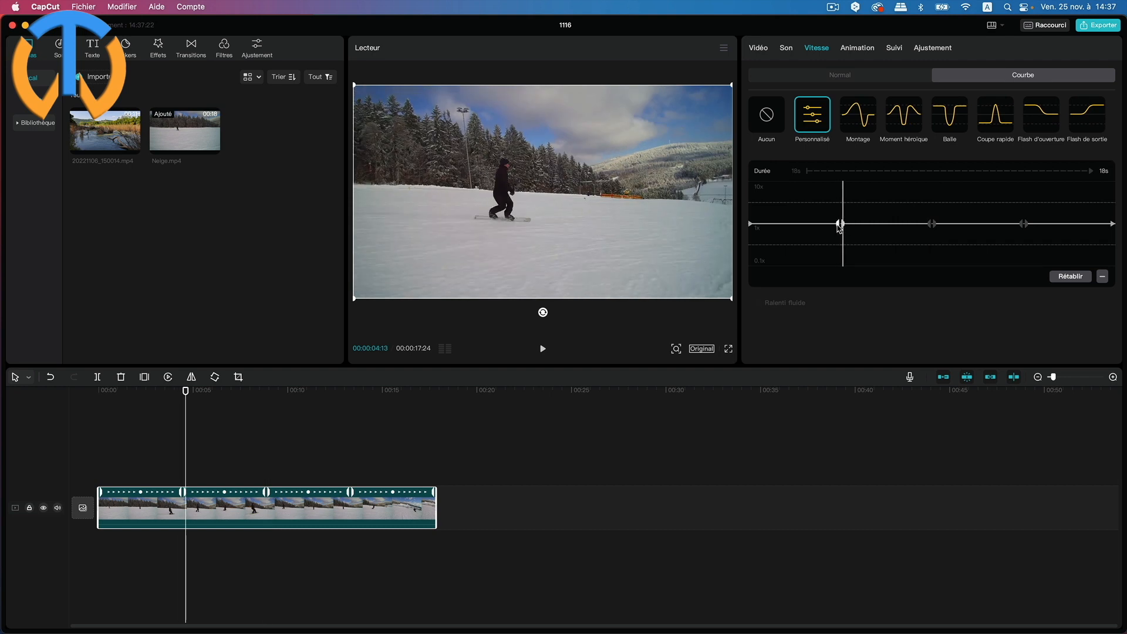
{"action": "left_click", "coordinate": [827, 229]}
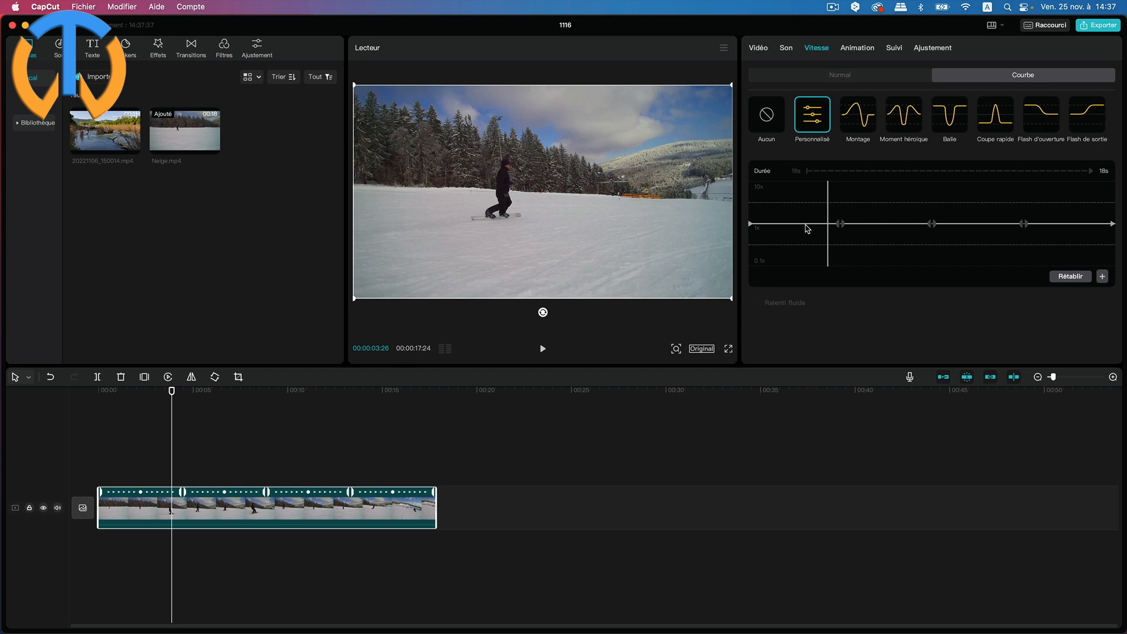
{"action": "left_click", "coordinate": [806, 229]}
{"action": "left_click_drag", "start_coordinate": [828, 227], "coordinate": [836, 229]}
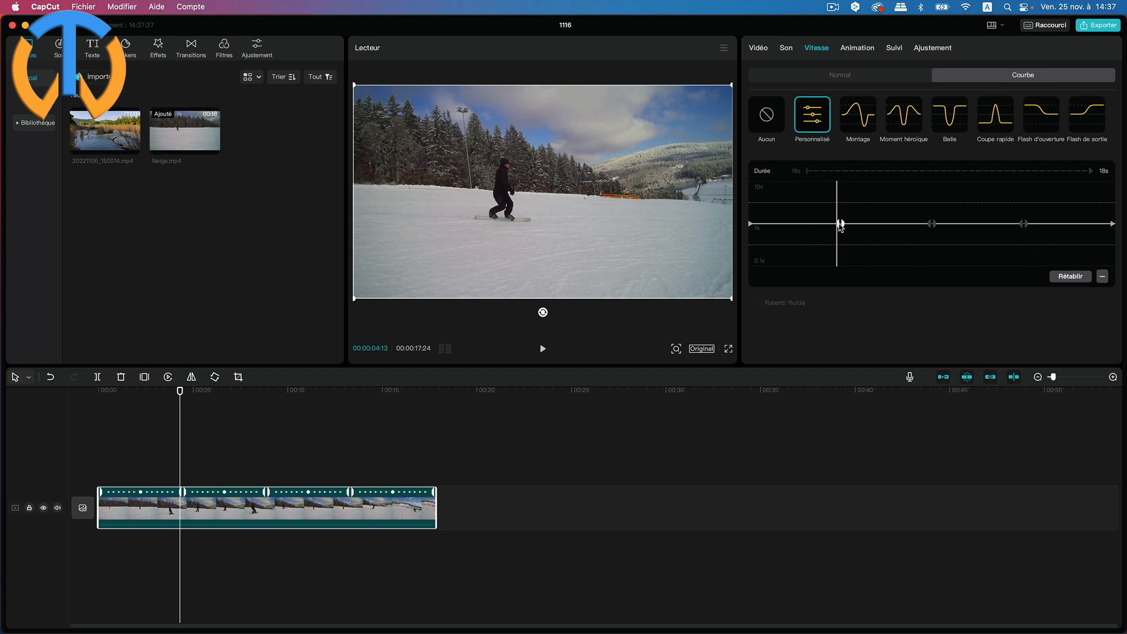
- Try splitting the first curve point to slow the clip before it and accelerate it after it, preview, and return the point to 1x
{"action": "left_click_drag", "start_coordinate": [841, 224], "coordinate": [828, 254]}
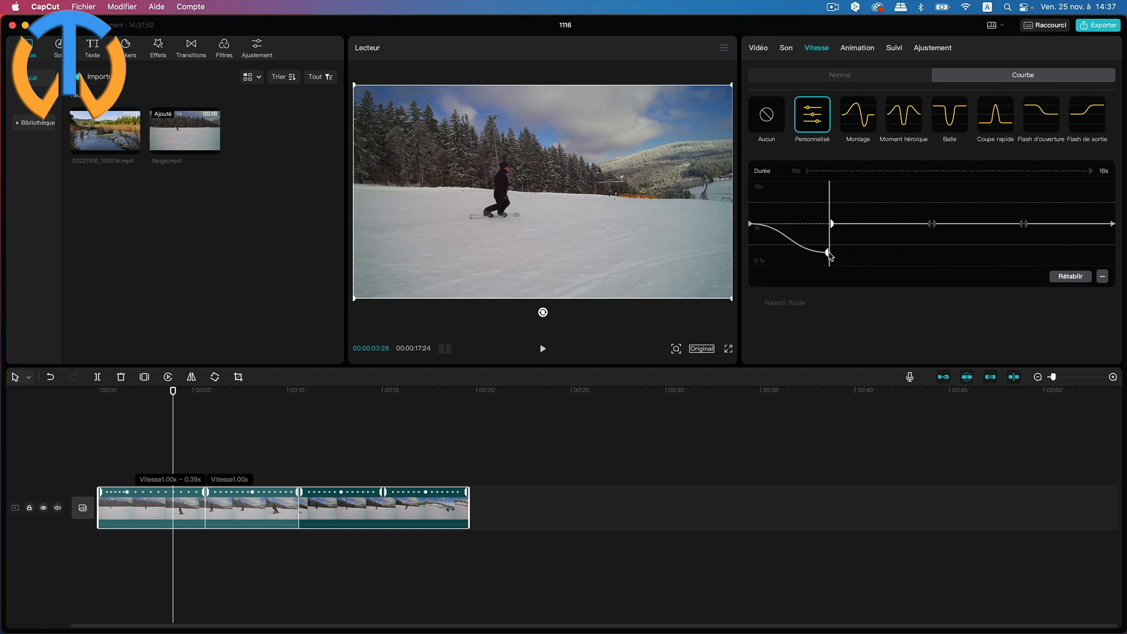
{"action": "left_click", "coordinate": [834, 228]}
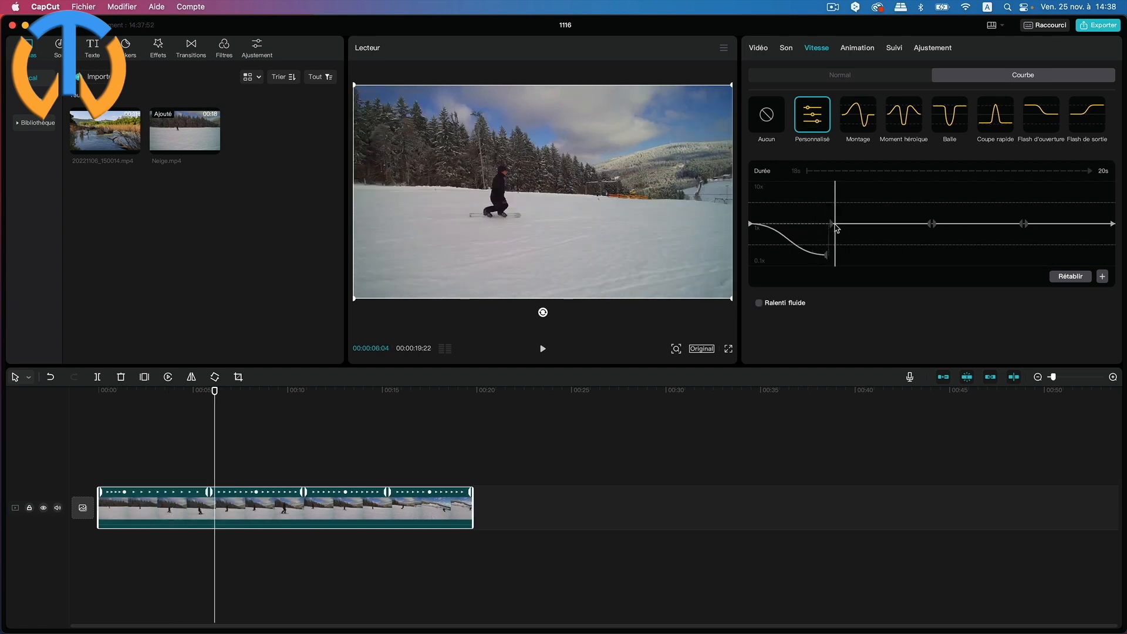
{"action": "left_click", "coordinate": [832, 228]}
{"action": "left_click_drag", "start_coordinate": [832, 228], "coordinate": [831, 194]}
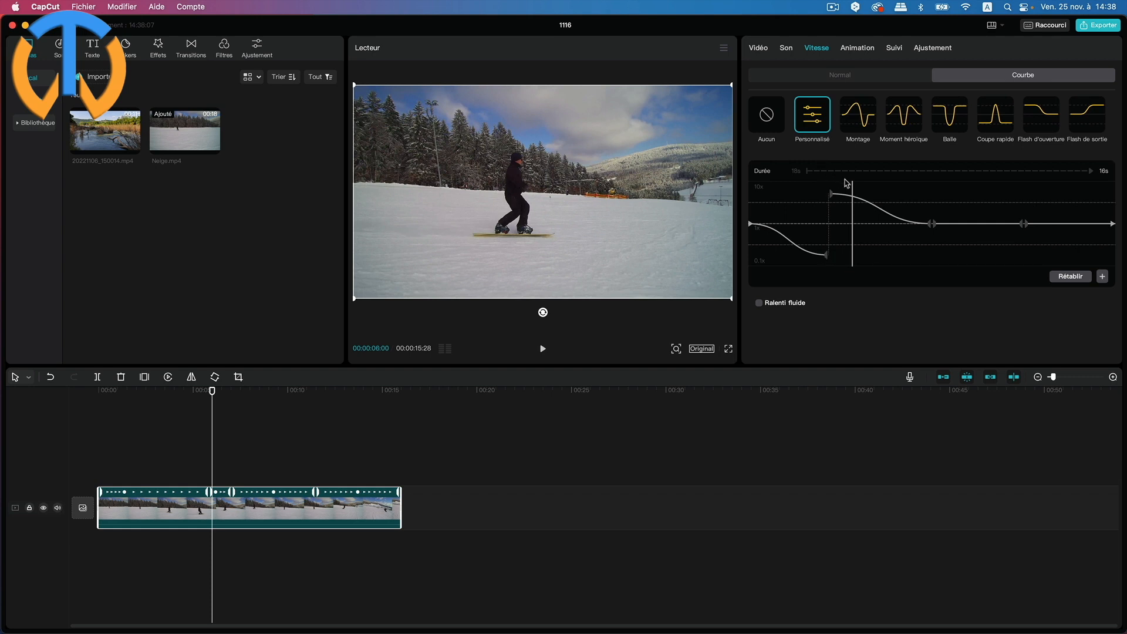
{"action": "key", "text": "space"}
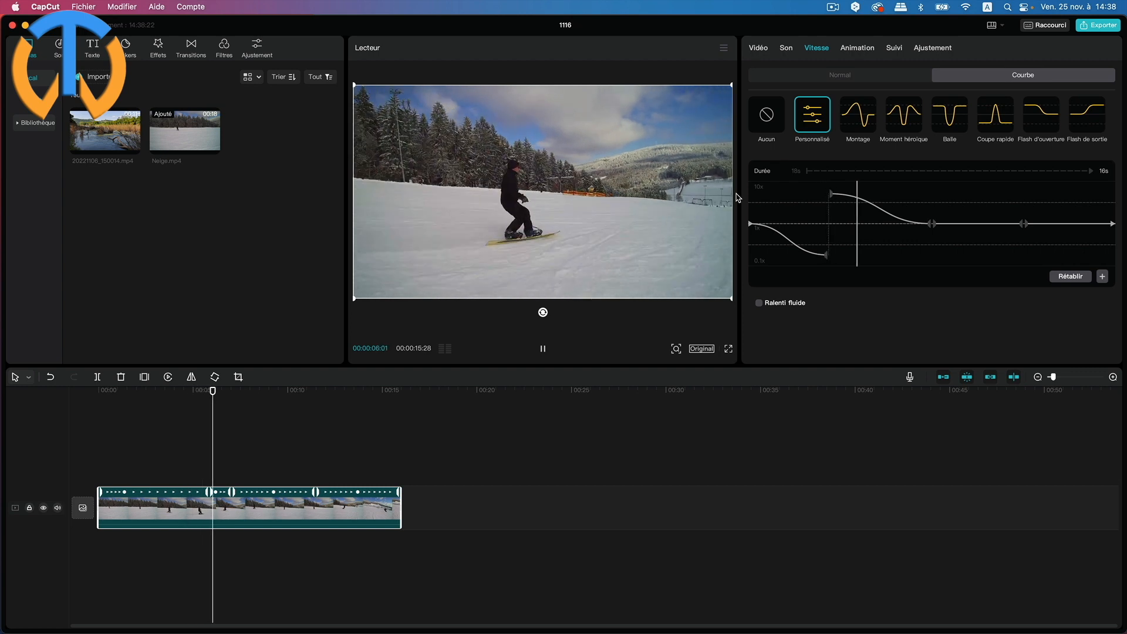
{"action": "key", "text": "space"}
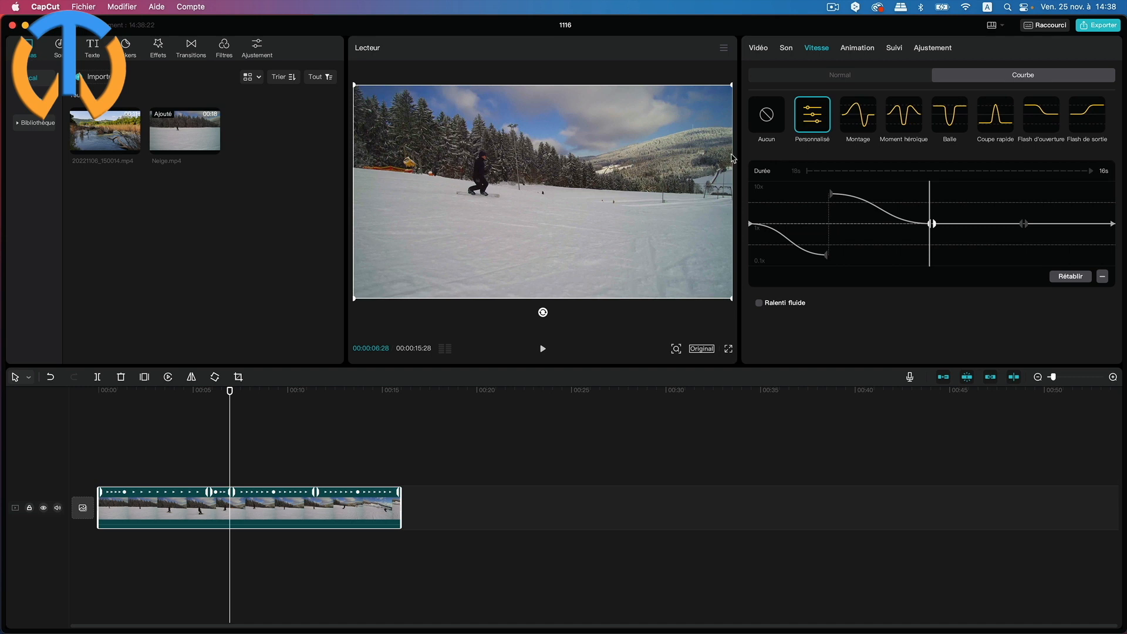
{"action": "left_click", "coordinate": [826, 257]}
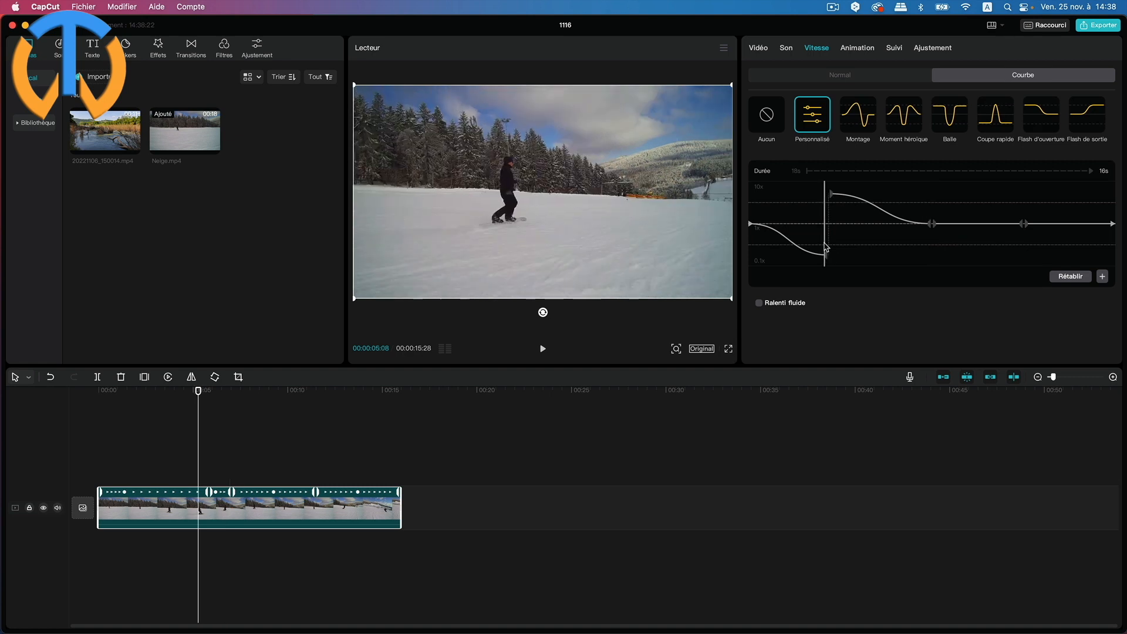
{"action": "left_click_drag", "start_coordinate": [827, 260], "coordinate": [834, 223]}
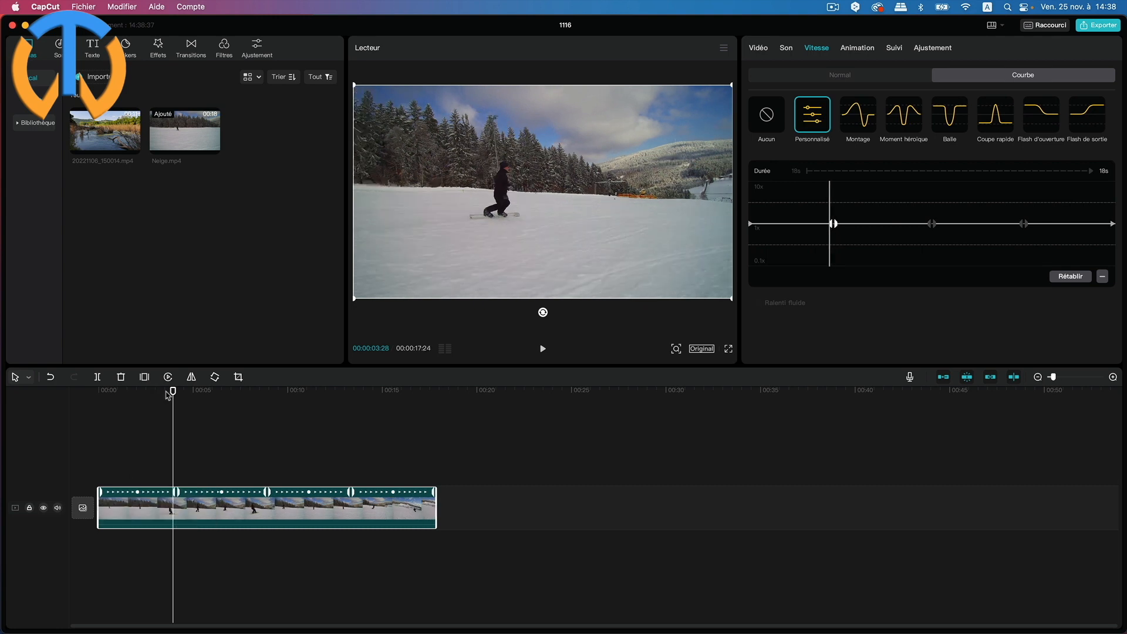
- Play from the clip's start to about two seconds, and place the first curve point there at 1x with the second just after it, well below 1x
{"action": "left_click_drag", "start_coordinate": [173, 393], "coordinate": [91, 394]}
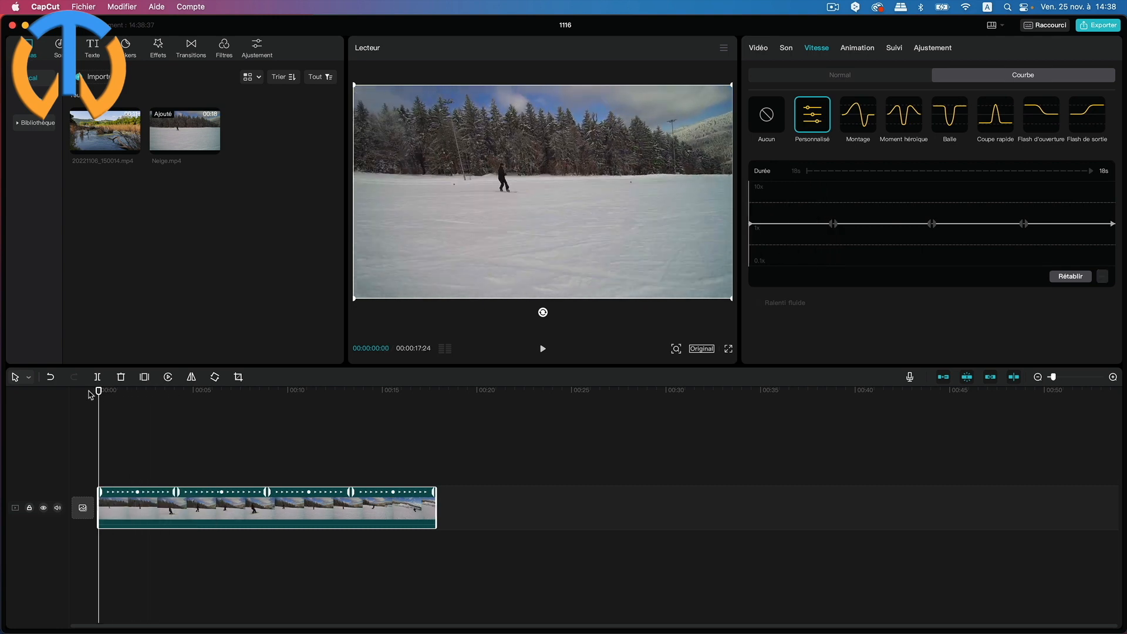
{"action": "key", "text": "space"}
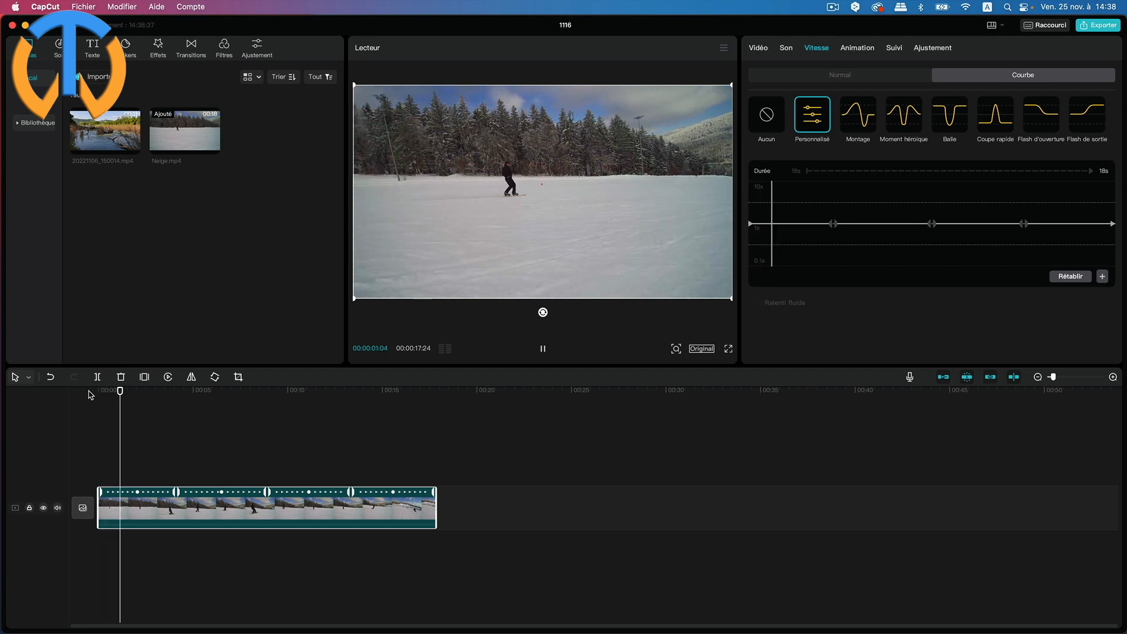
{"action": "key", "text": "space"}
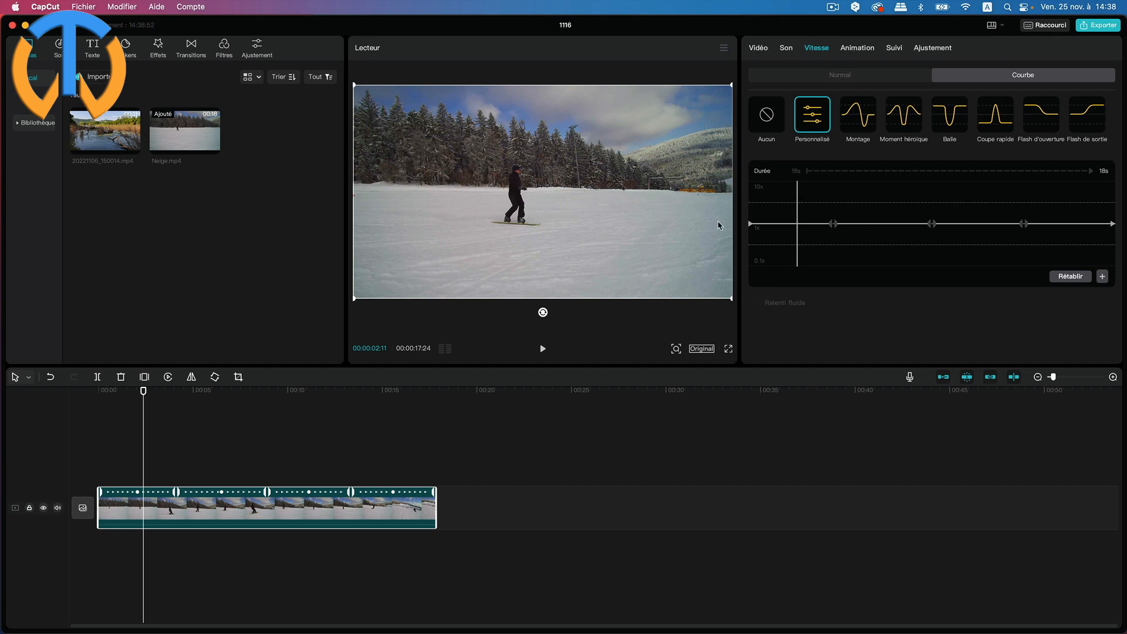
{"action": "left_click_drag", "start_coordinate": [835, 226], "coordinate": [800, 256]}
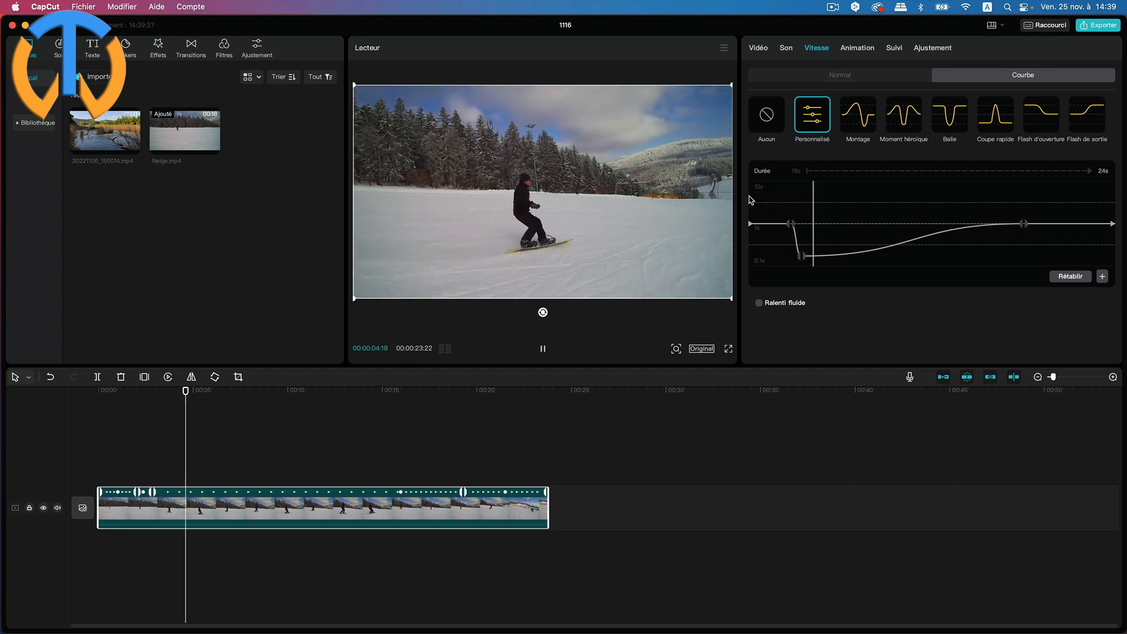
- Preview the slowed section and move the third curve point shortly after the second at the same low speed, extending the slow motion
{"action": "key", "text": "space"}
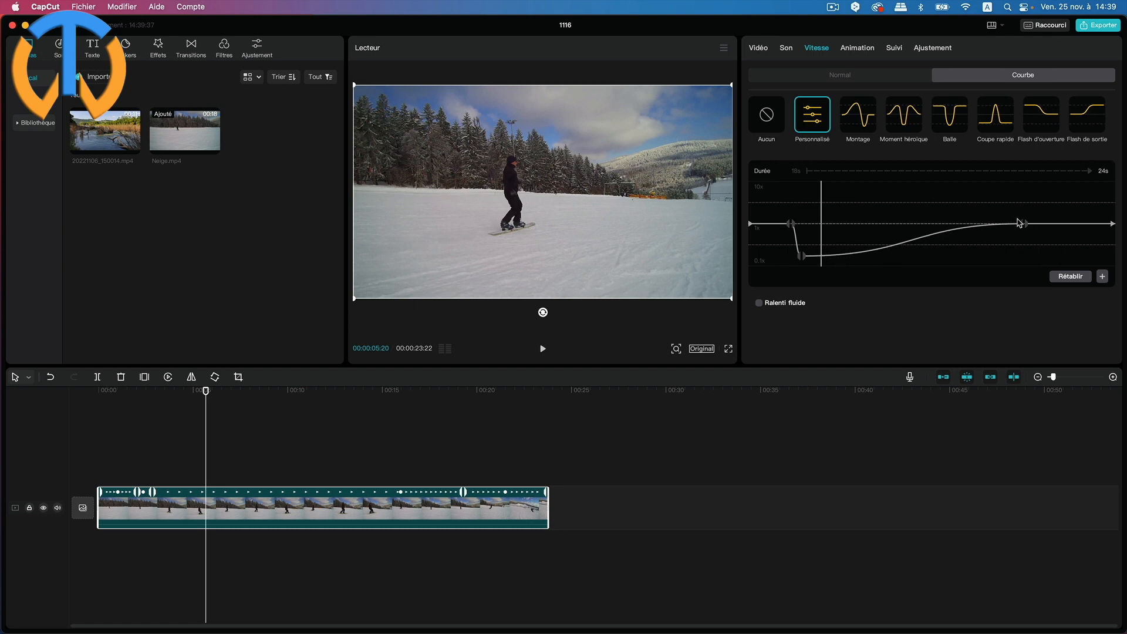
{"action": "key", "text": "space"}
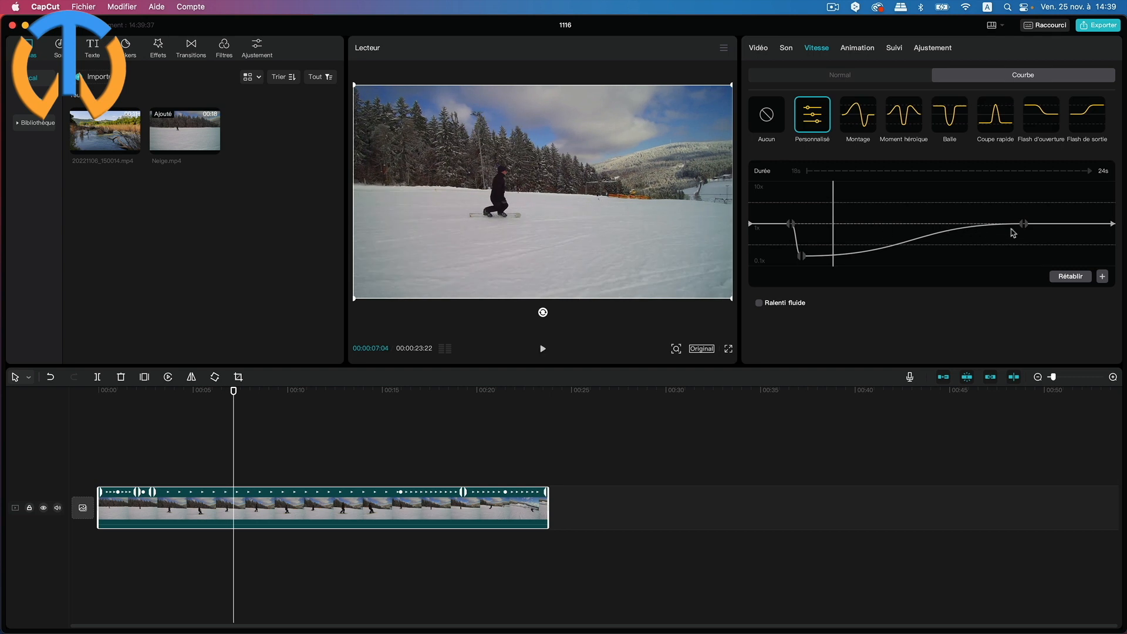
{"action": "left_click", "coordinate": [1014, 225]}
{"action": "left_click_drag", "start_coordinate": [1013, 228], "coordinate": [843, 259]}
{"action": "left_click", "coordinate": [840, 257]}
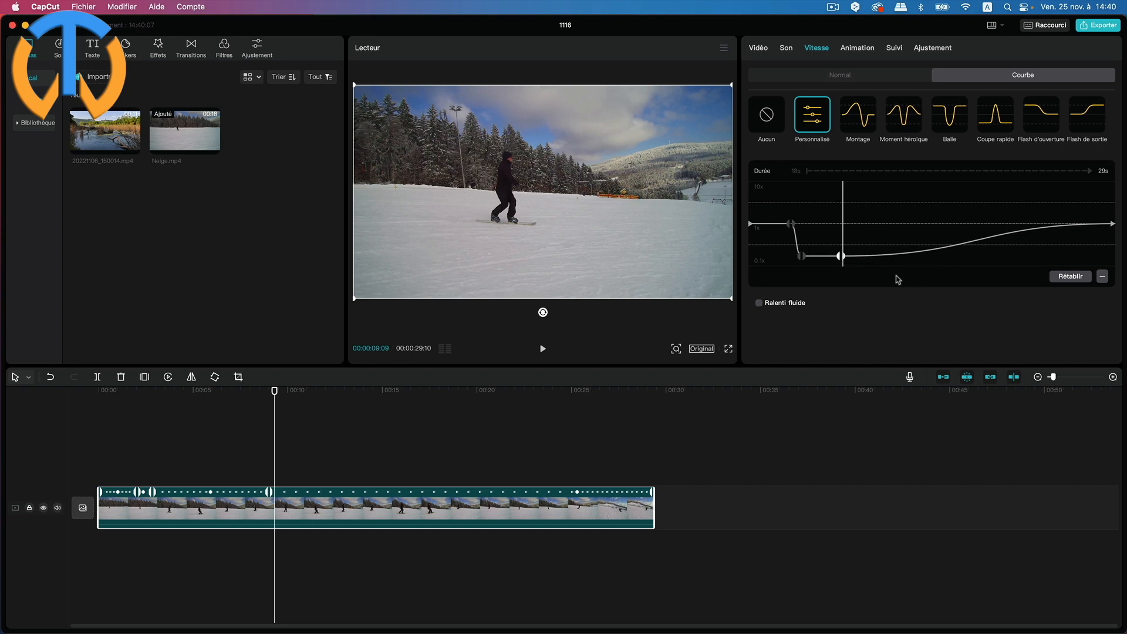
{"action": "key", "text": "space"}
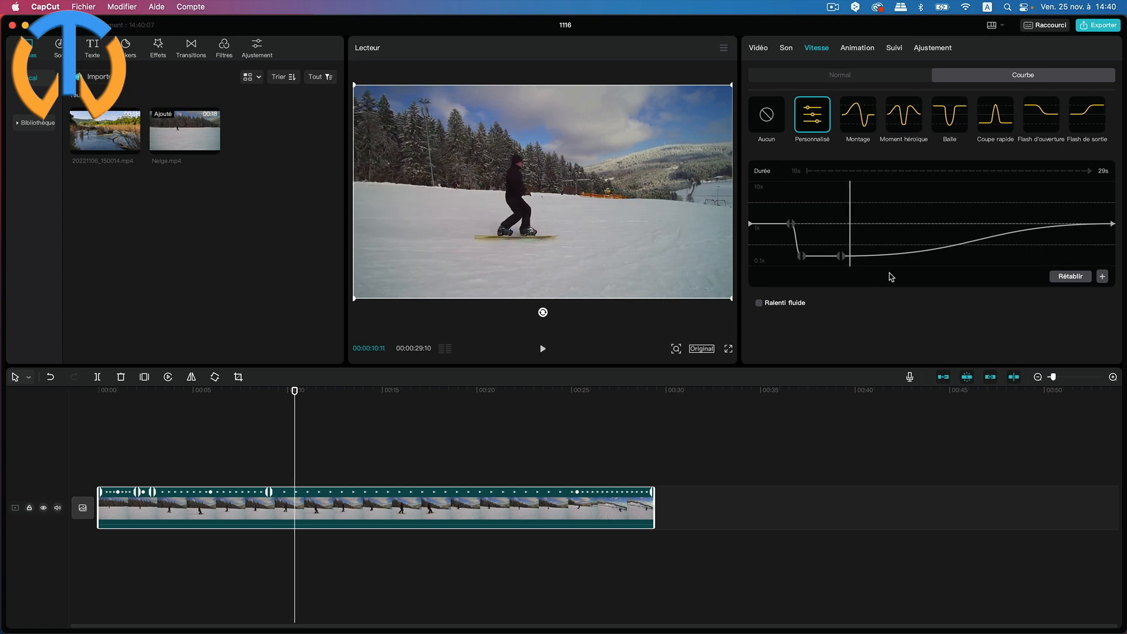
- Add a curve point just after the slow section, raise it midway between 1x and 10x, and preview the acceleration
{"action": "left_click", "coordinate": [1103, 276]}
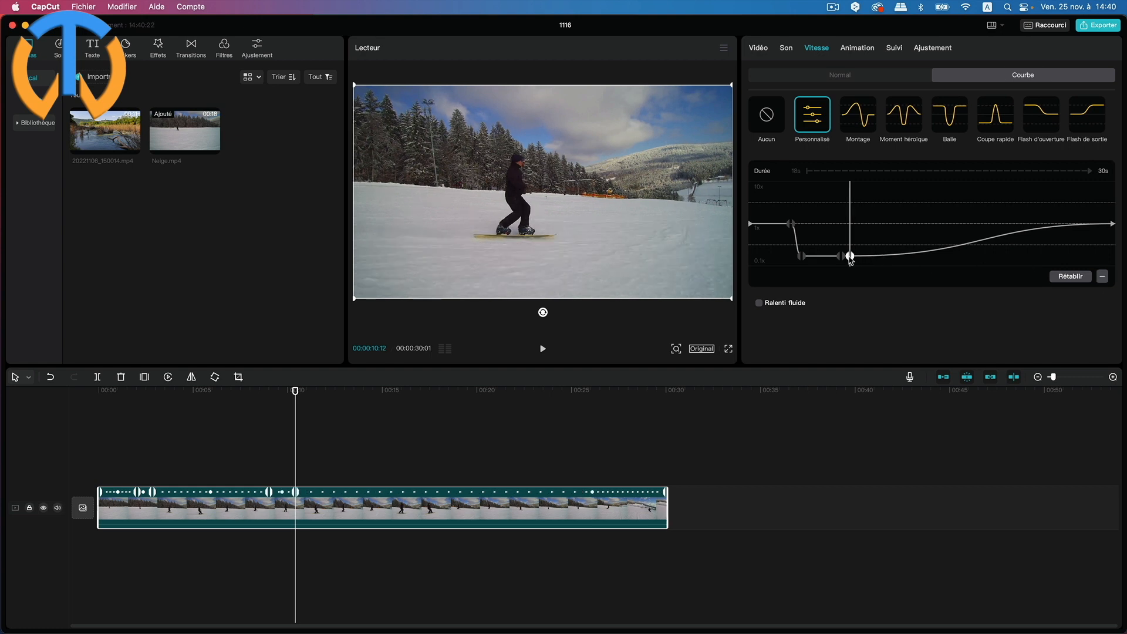
{"action": "left_click_drag", "start_coordinate": [850, 256], "coordinate": [851, 204]}
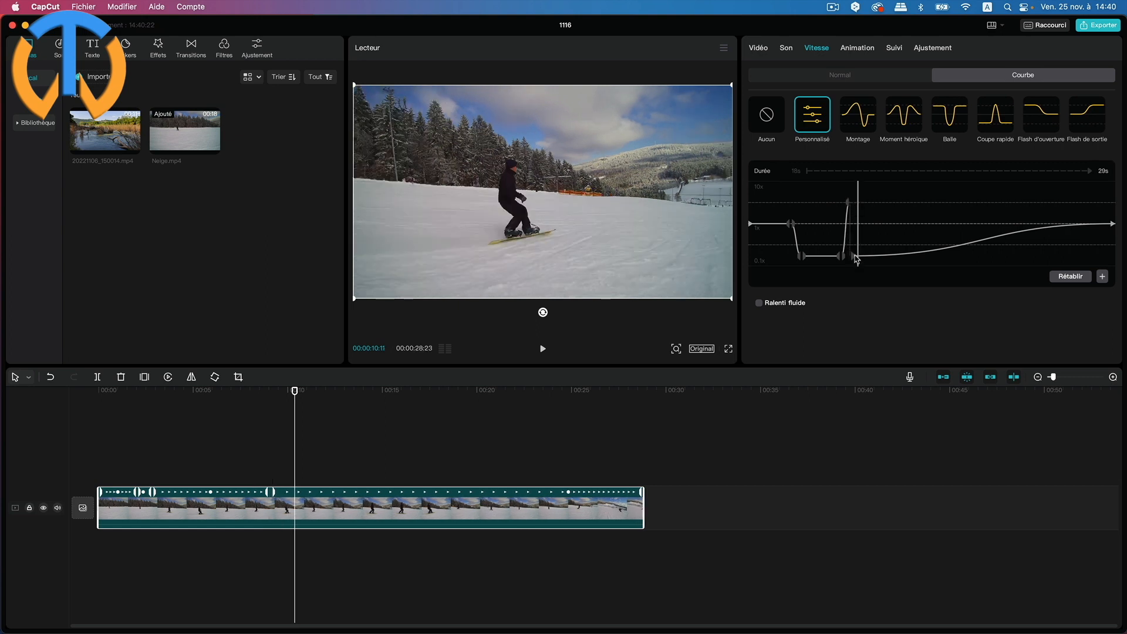
{"action": "left_click_drag", "start_coordinate": [855, 257], "coordinate": [851, 202]}
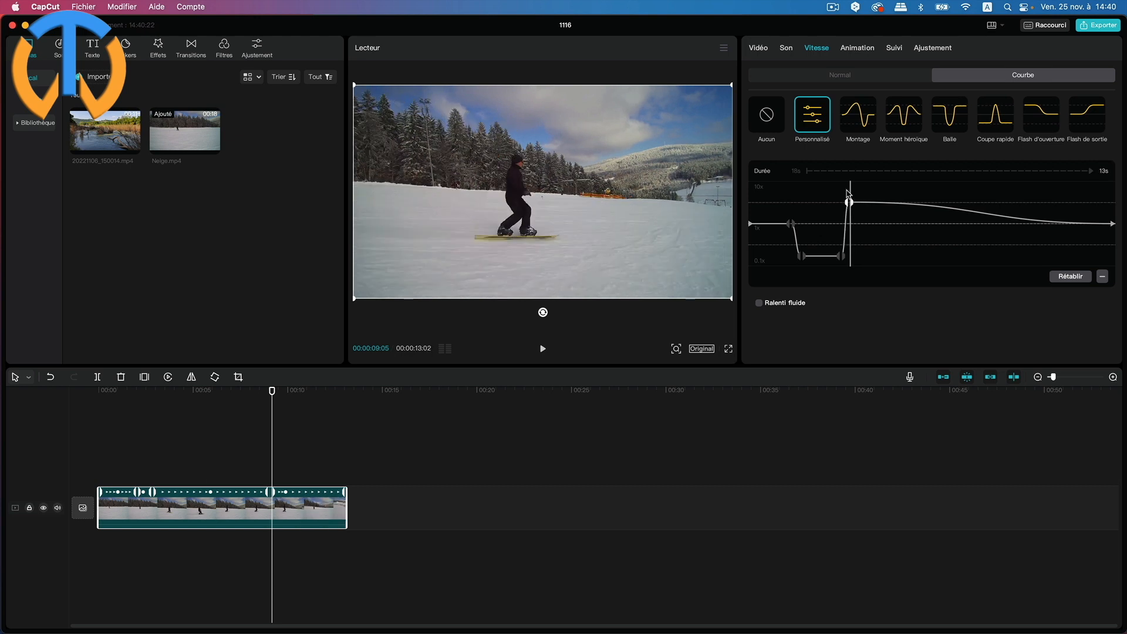
{"action": "key", "text": "space"}
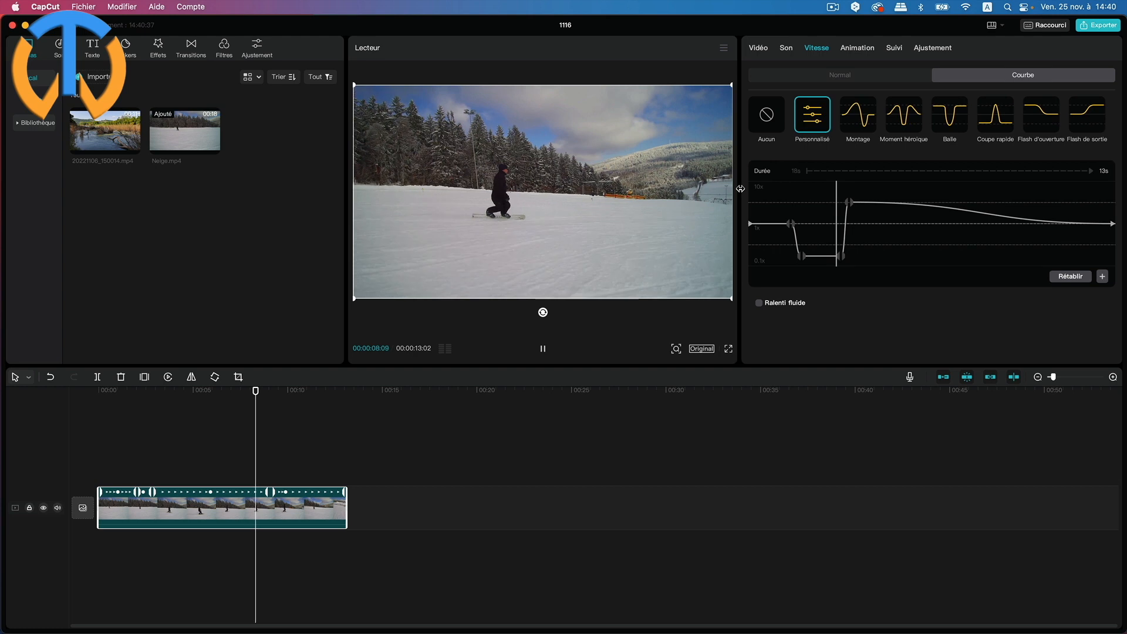
{"action": "key", "text": "space"}
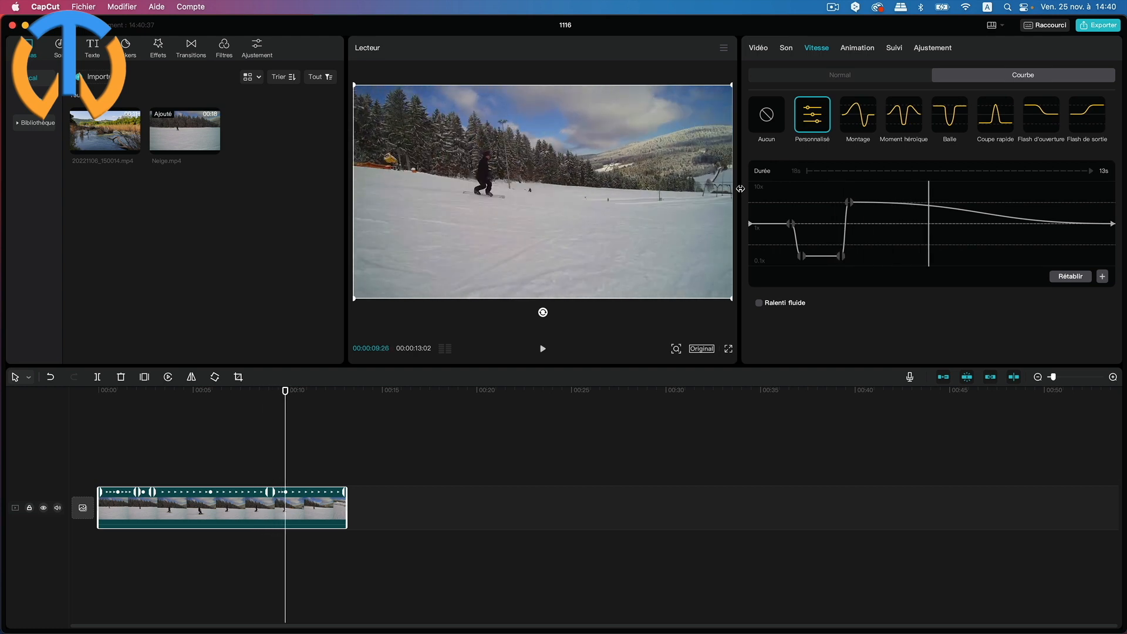
- Extend the acceleration with another curve point at the same high speed, and add a point just after it at 1x
{"action": "left_click", "coordinate": [1104, 277]}
{"action": "left_click_drag", "start_coordinate": [930, 207], "coordinate": [932, 205]}
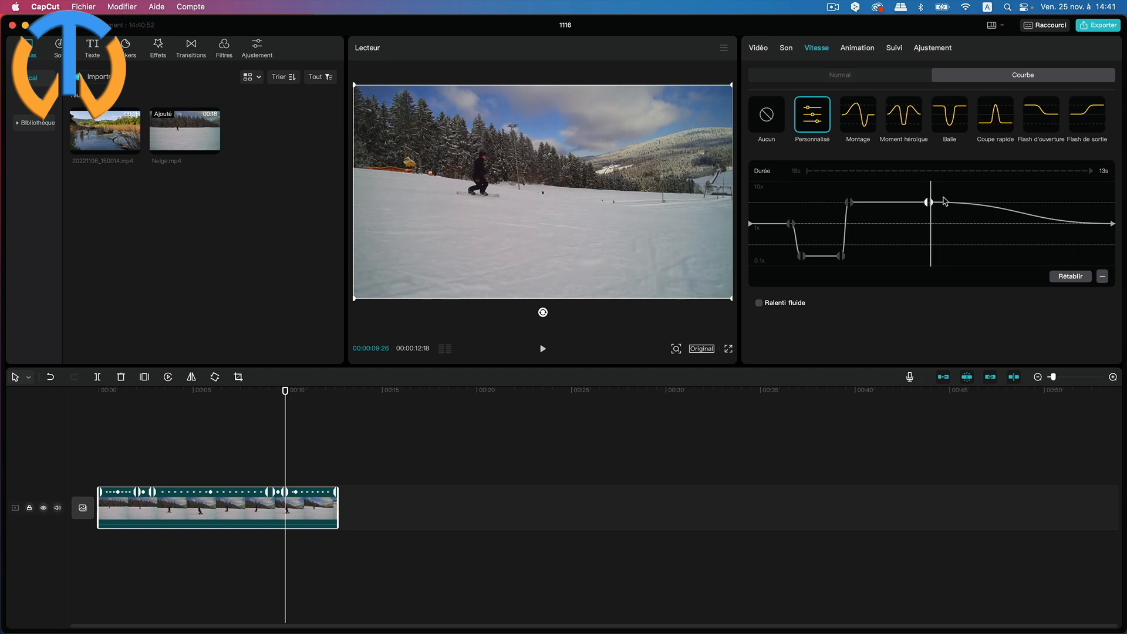
{"action": "left_click", "coordinate": [964, 197]}
{"action": "left_click_drag", "start_coordinate": [964, 196], "coordinate": [941, 199]}
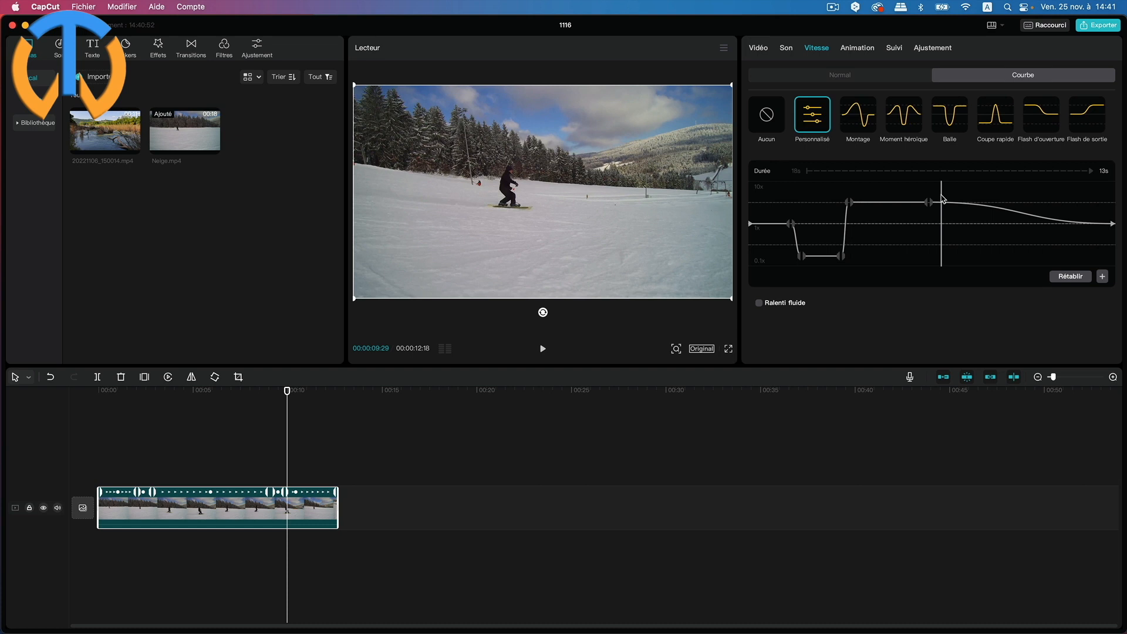
{"action": "left_click_drag", "start_coordinate": [943, 198], "coordinate": [940, 198]}
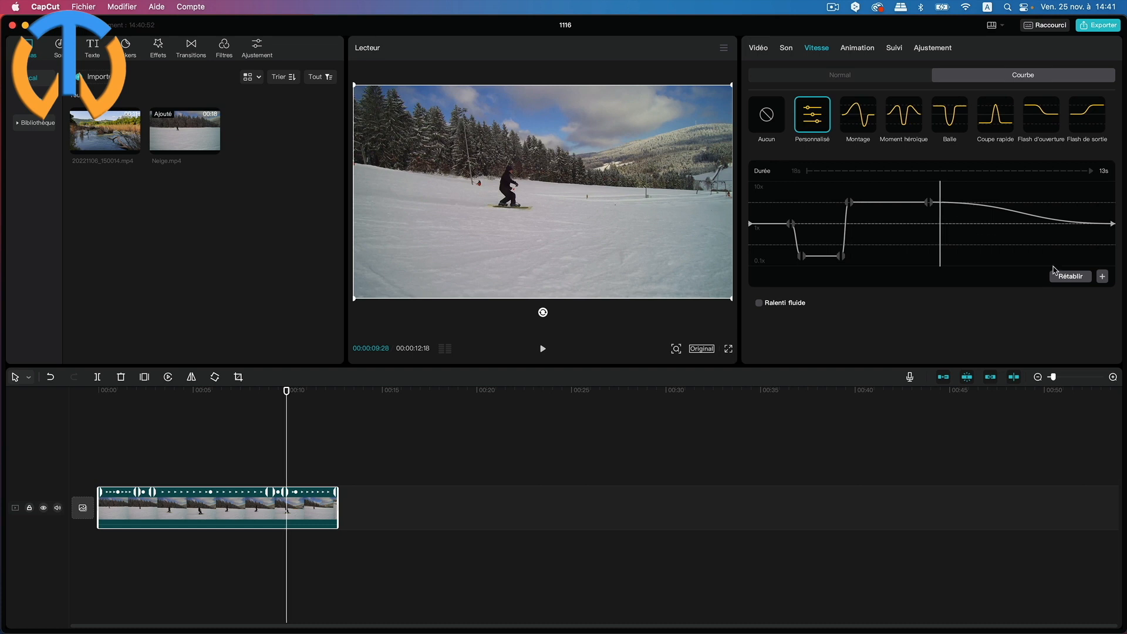
{"action": "left_click", "coordinate": [1099, 278]}
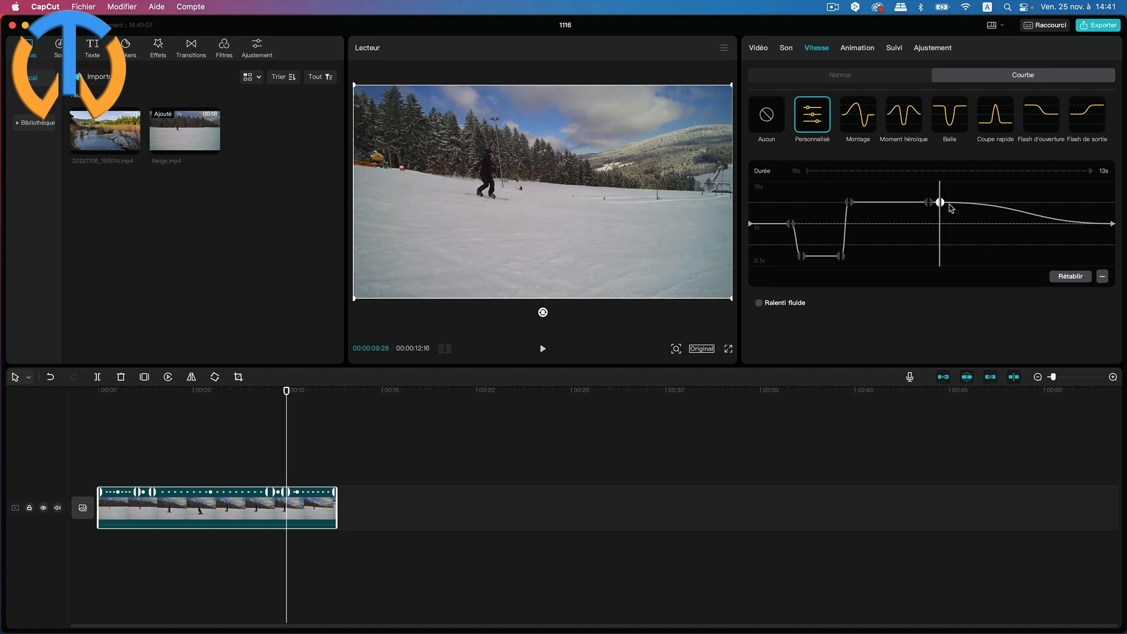
{"action": "left_click_drag", "start_coordinate": [941, 206], "coordinate": [939, 224]}
- Add two close curve points at about 14 and 15 seconds, the first at 1x and the second at 0.1x
{"action": "left_click", "coordinate": [1042, 190]}
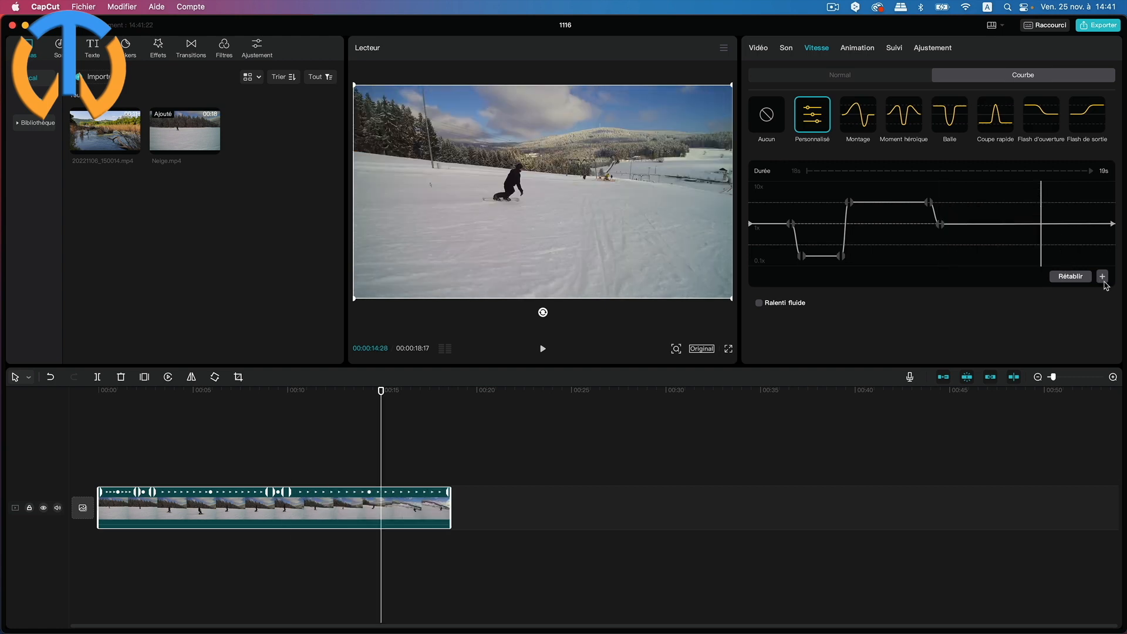
{"action": "left_click", "coordinate": [1103, 277]}
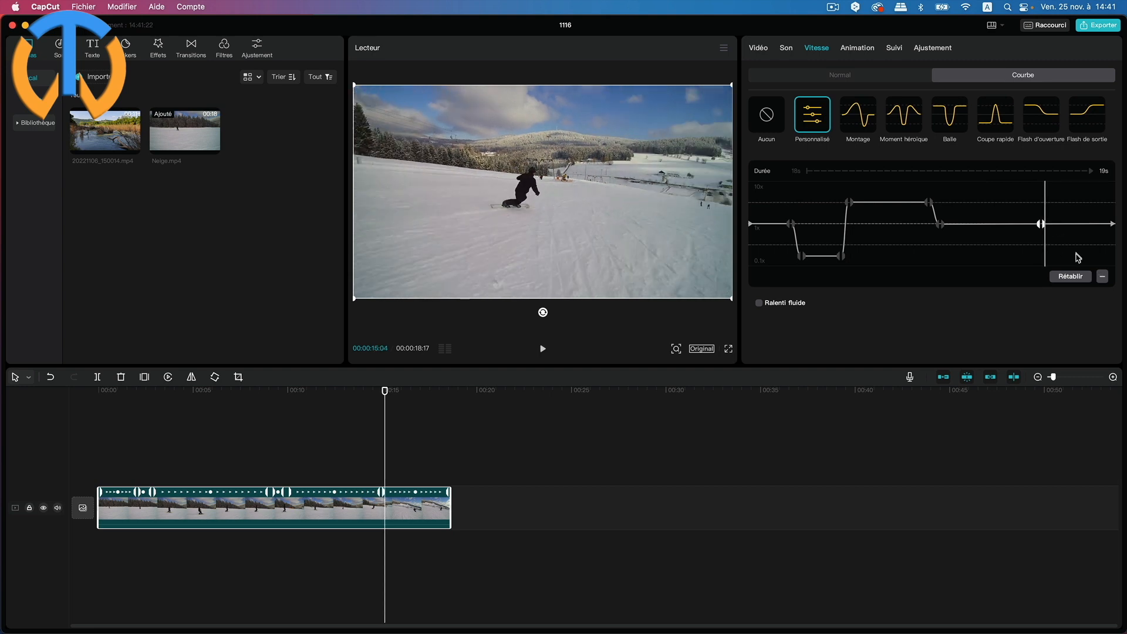
{"action": "left_click", "coordinate": [1103, 276]}
{"action": "left_click", "coordinate": [1103, 277]}
{"action": "left_click_drag", "start_coordinate": [1046, 199], "coordinate": [1033, 202]}
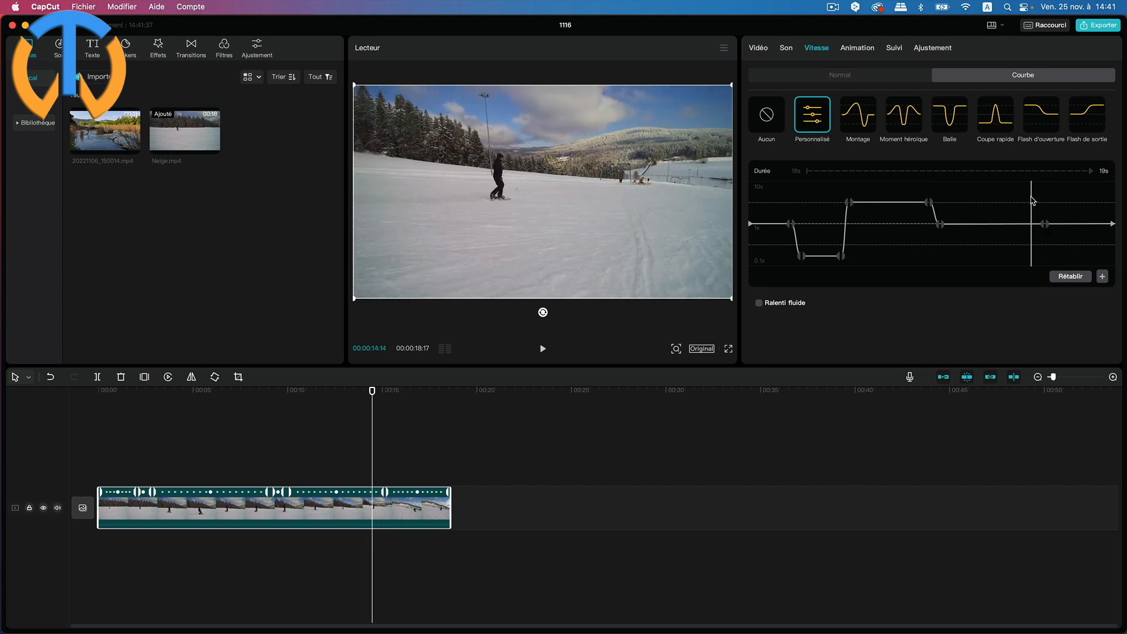
{"action": "left_click", "coordinate": [1103, 277]}
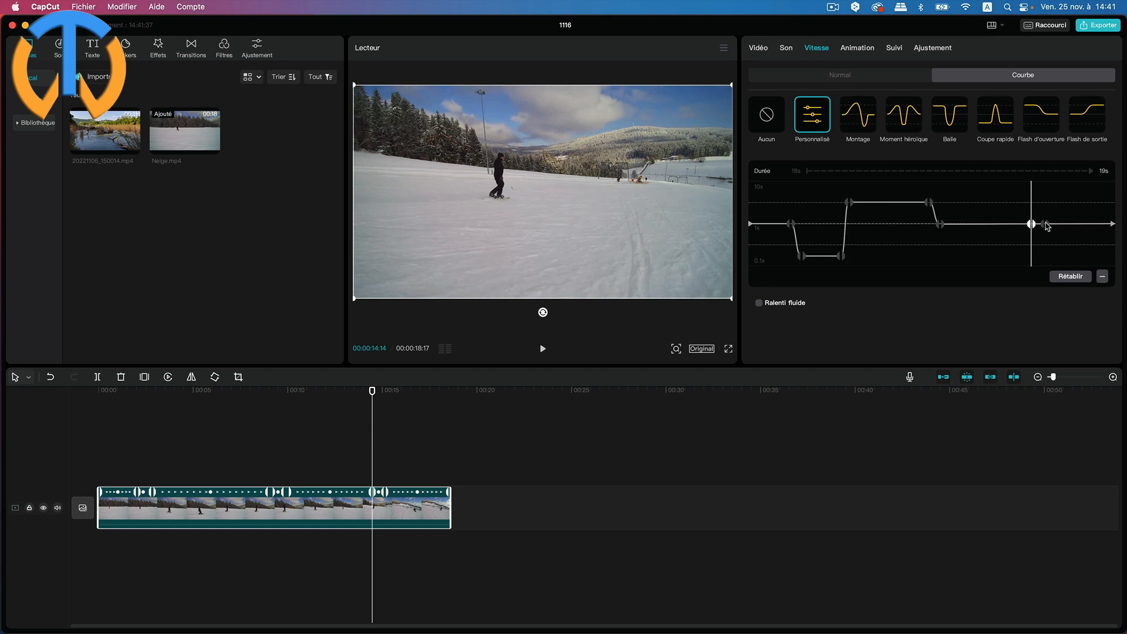
{"action": "left_click_drag", "start_coordinate": [1033, 203], "coordinate": [1044, 238]}
{"action": "left_click_drag", "start_coordinate": [1043, 251], "coordinate": [1044, 267]}
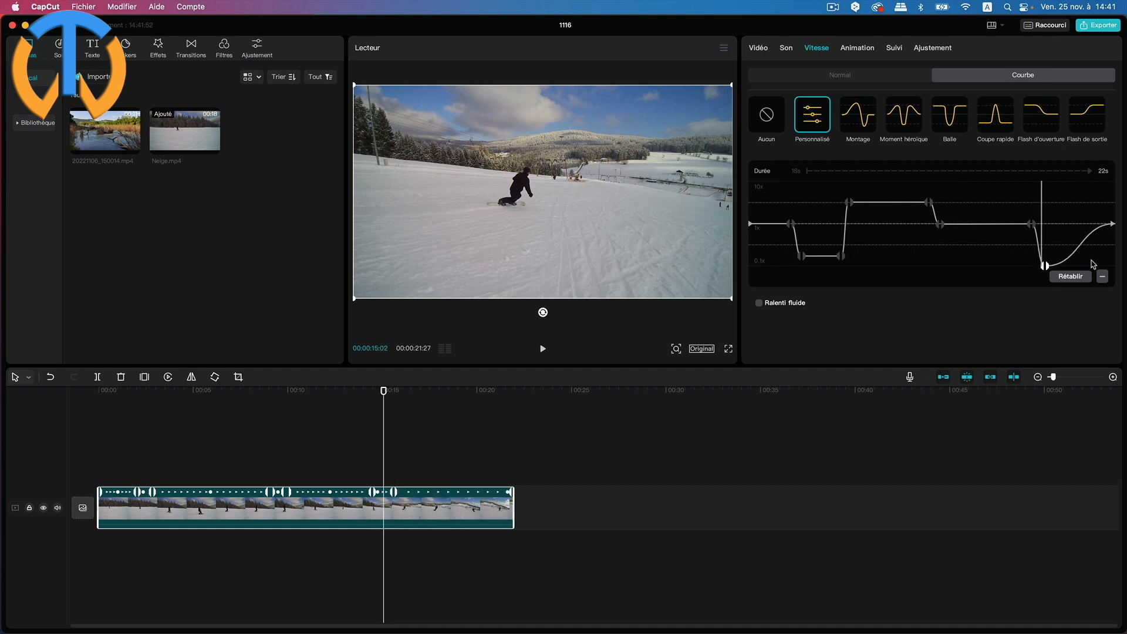
- Add a split curve point near the clip's end, at 0.1x before it and 1x after it, and preview the result
{"action": "left_click_drag", "start_coordinate": [1042, 192], "coordinate": [1076, 192]}
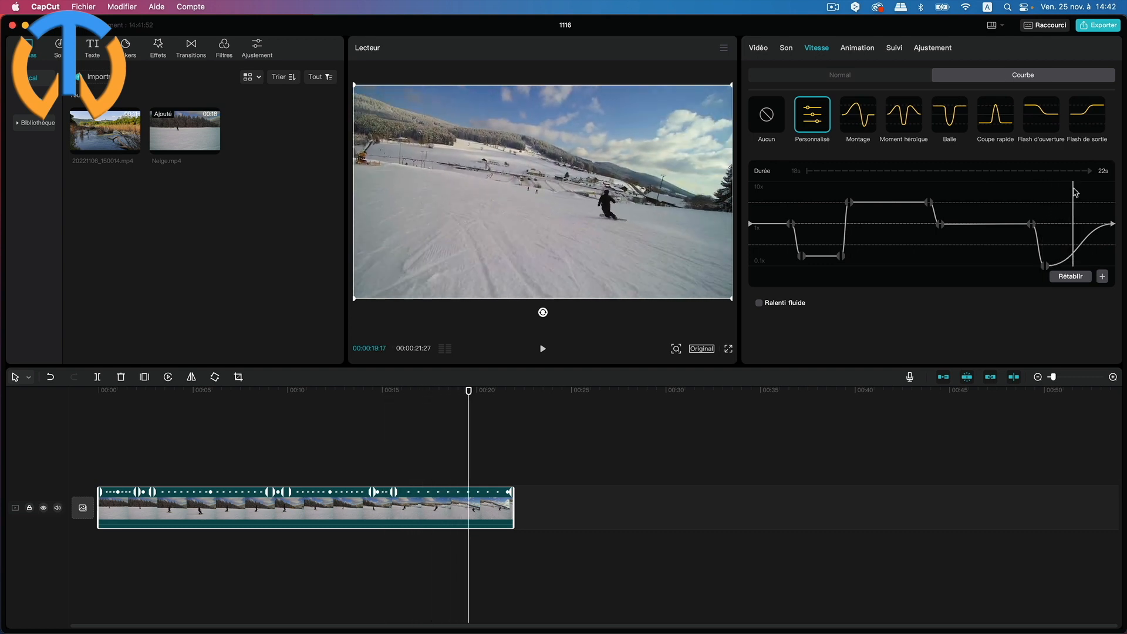
{"action": "left_click", "coordinate": [1102, 277]}
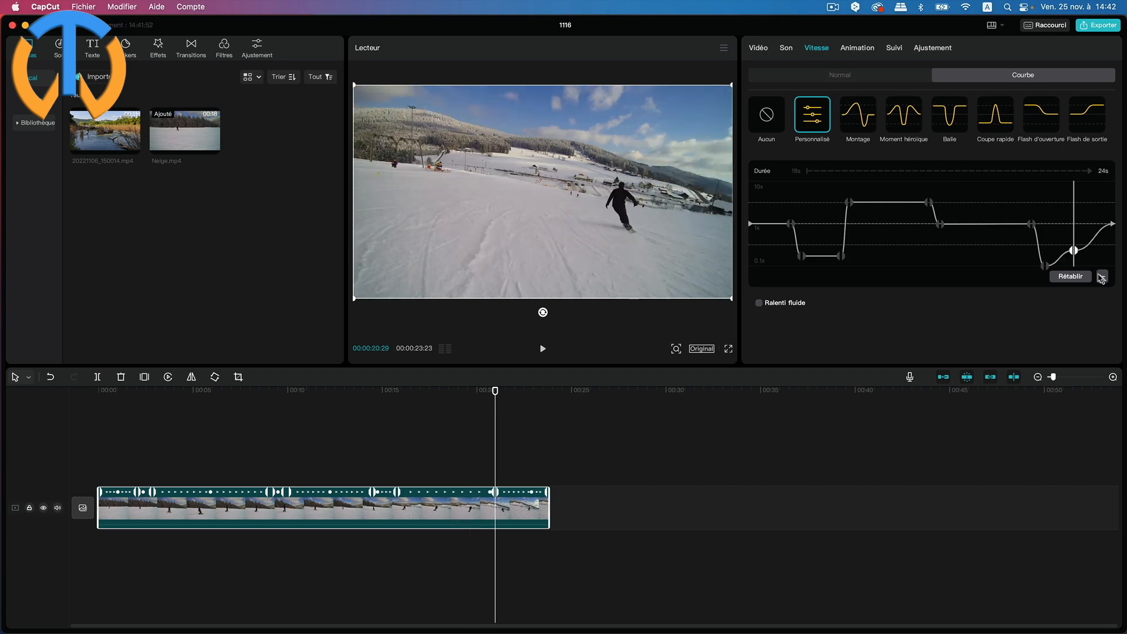
{"action": "left_click_drag", "start_coordinate": [1073, 250], "coordinate": [1076, 224]}
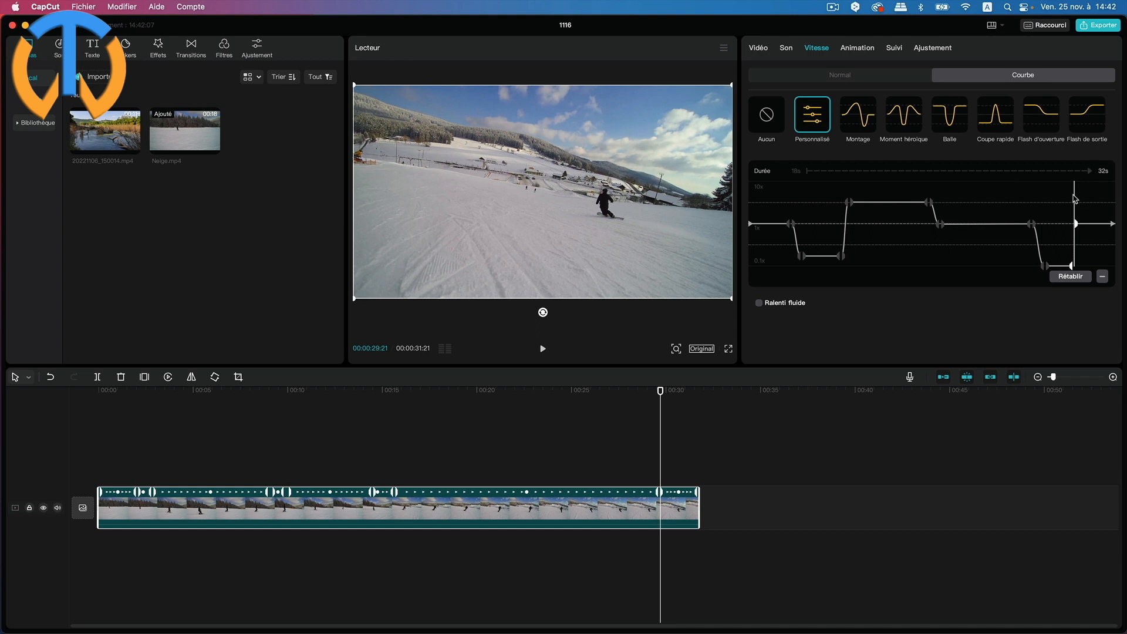
{"action": "key", "text": "space"}
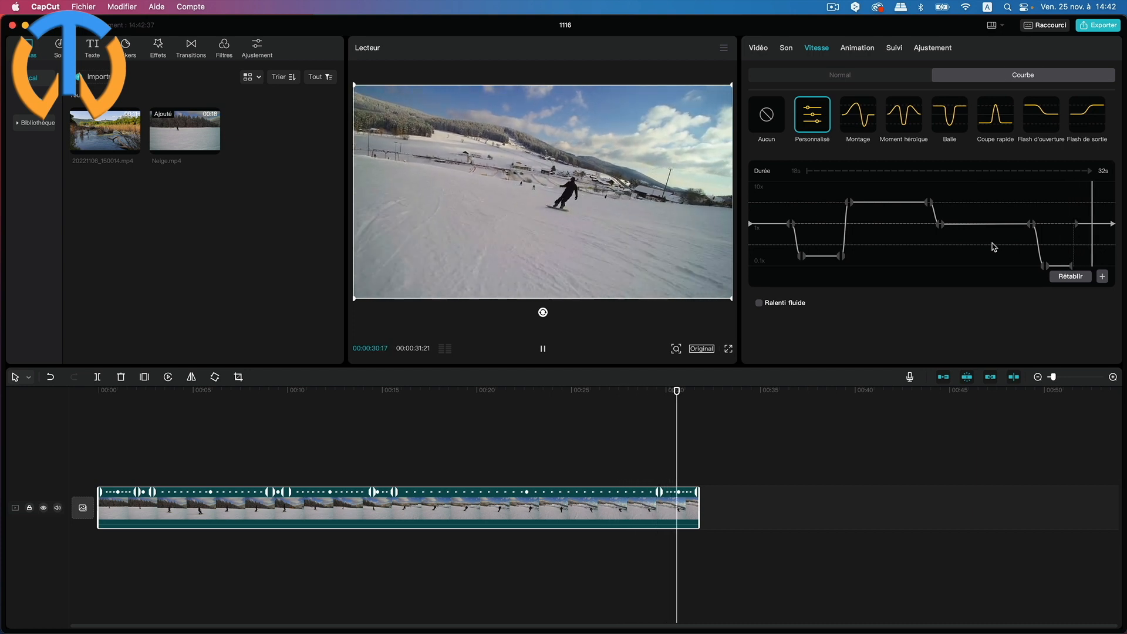
{"action": "key", "text": "space"}
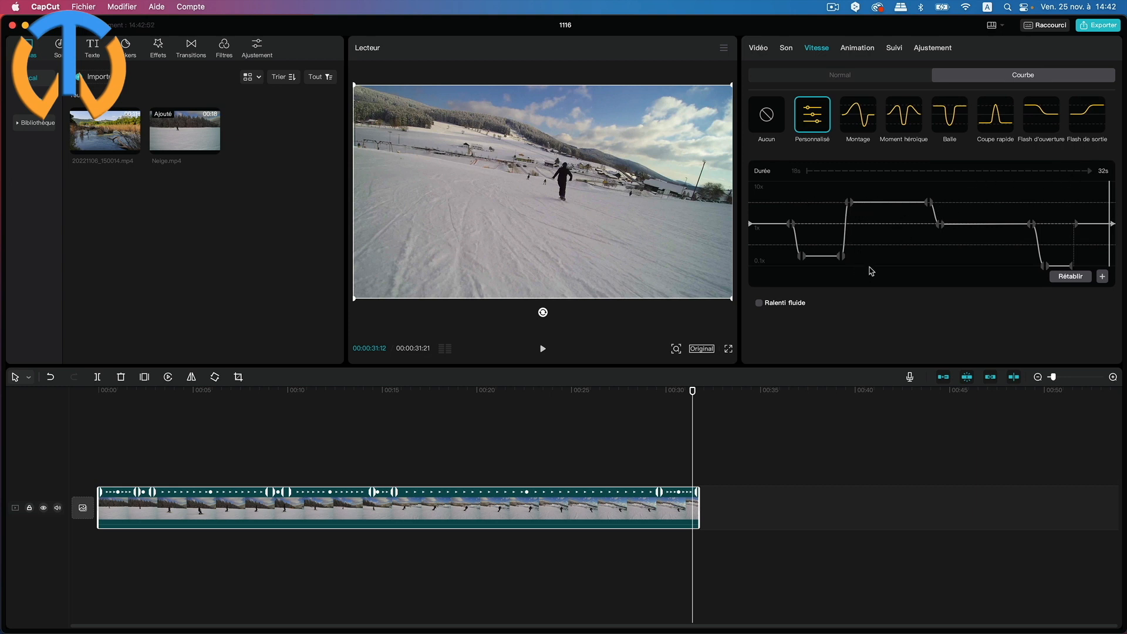
- Enable Ralenti fluide with Fusion d'images and preview the last slow-motion section from its start
{"action": "left_click", "coordinate": [759, 303]}
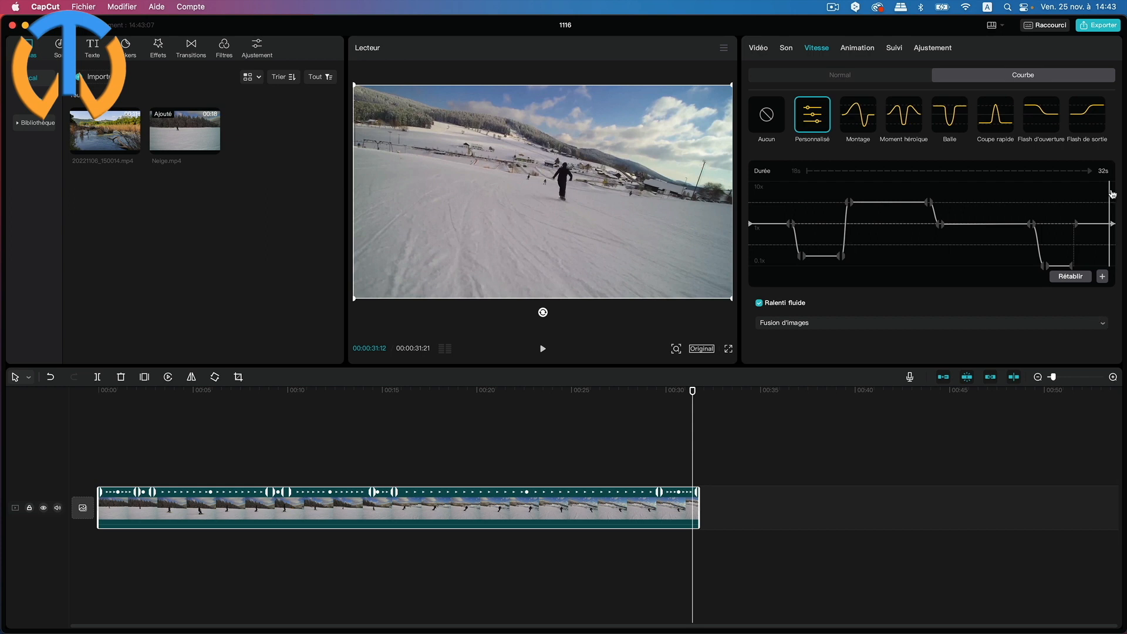
{"action": "left_click_drag", "start_coordinate": [1110, 193], "coordinate": [1032, 199]}
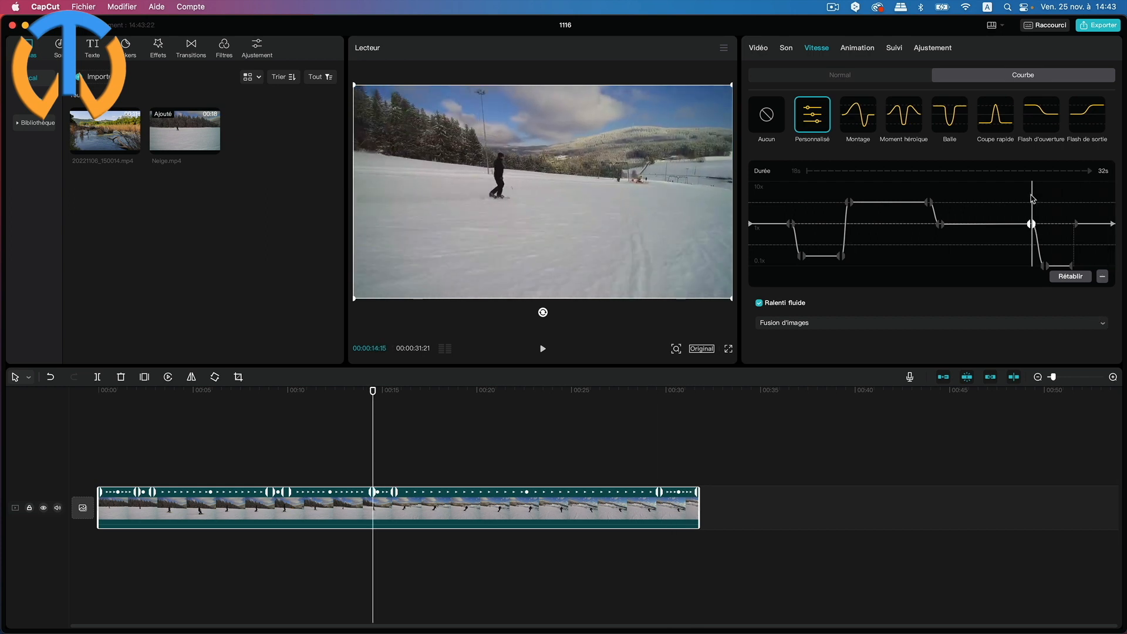
{"action": "key", "text": "space"}
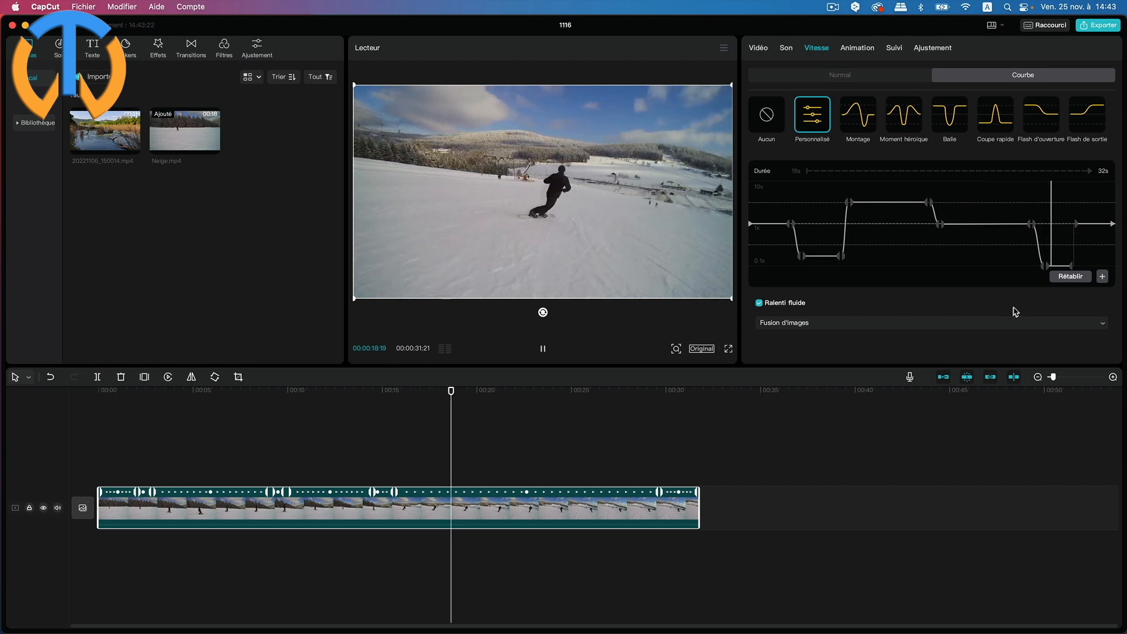
{"action": "key", "text": "space"}
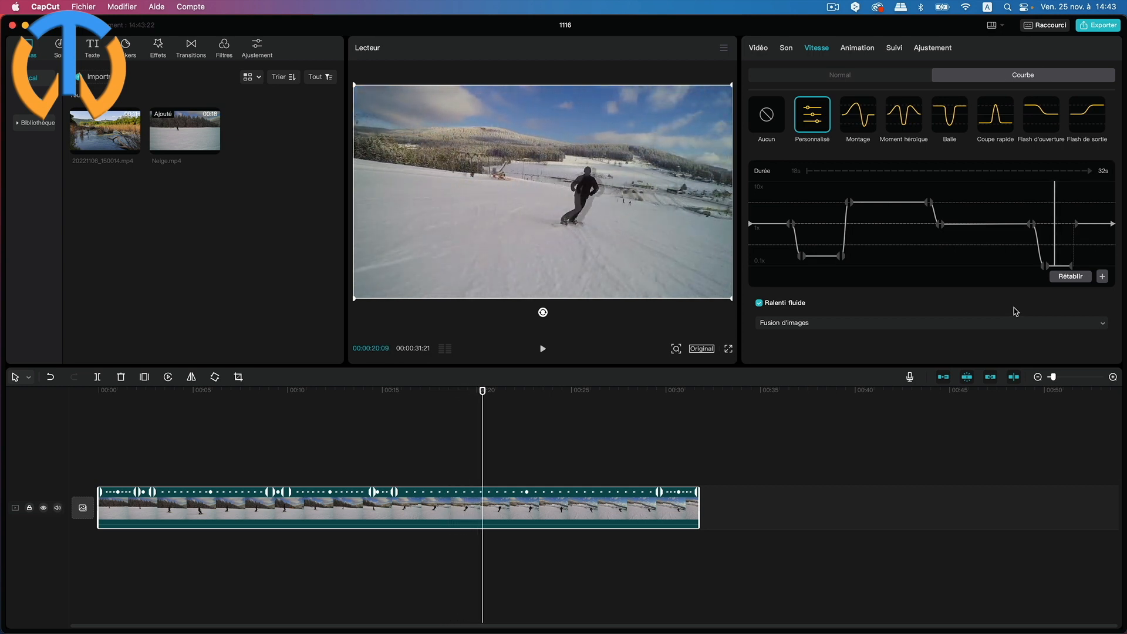
- Switch the Ralenti fluide method to Flux optique and play the last slow-motion section again from its start
{"action": "left_click", "coordinate": [1103, 325]}
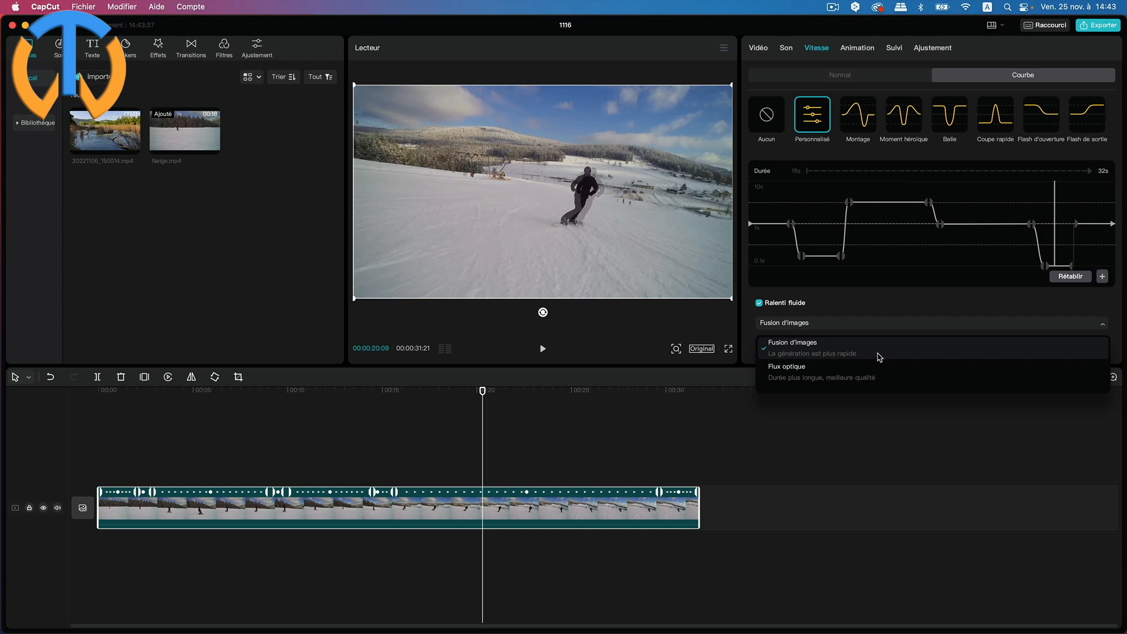
{"action": "left_click", "coordinate": [802, 372]}
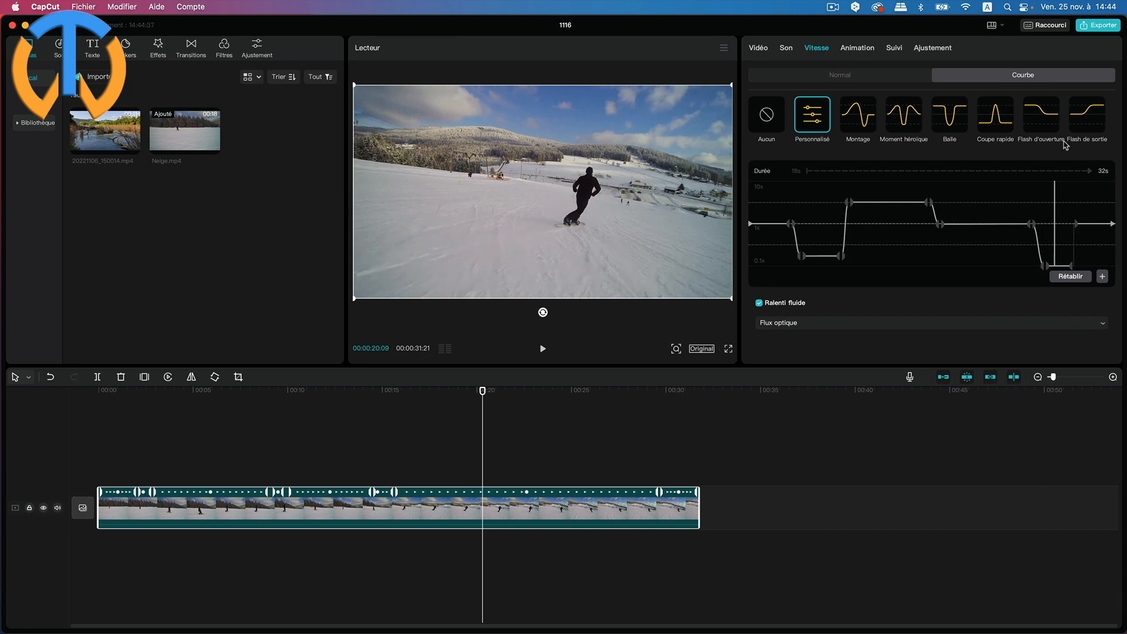
{"action": "left_click_drag", "start_coordinate": [1056, 193], "coordinate": [1030, 201]}
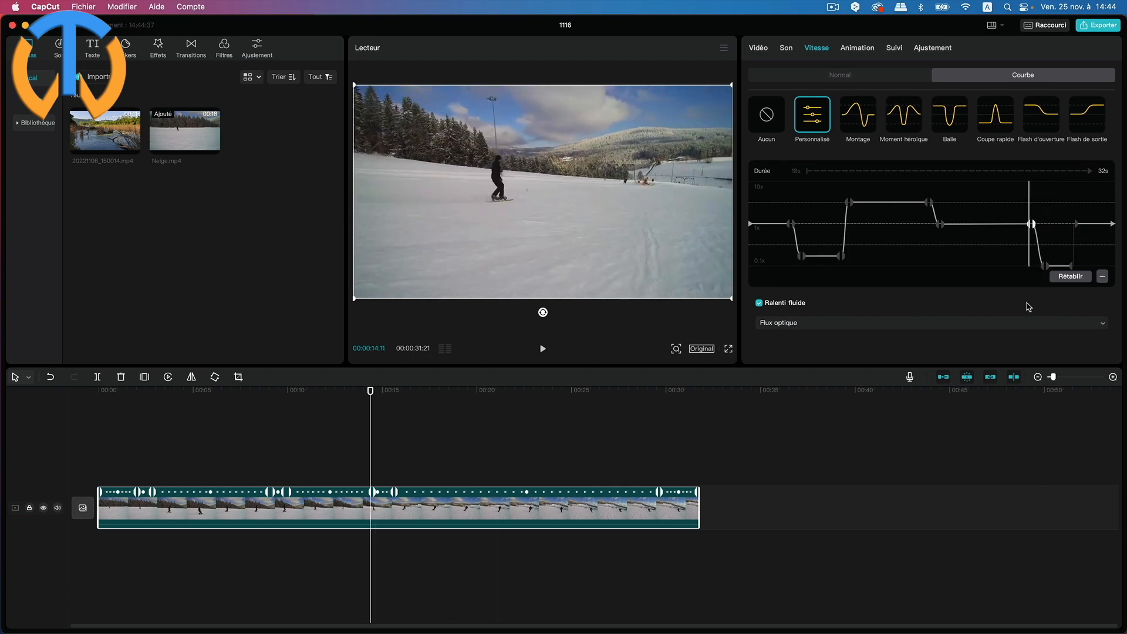
{"action": "key", "text": "space"}
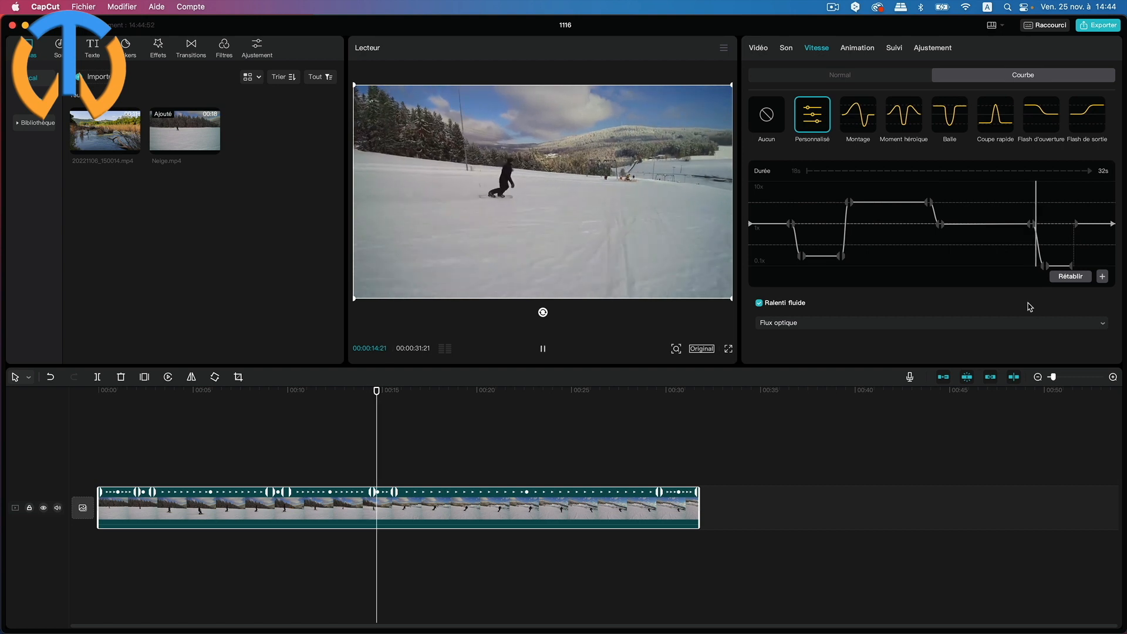